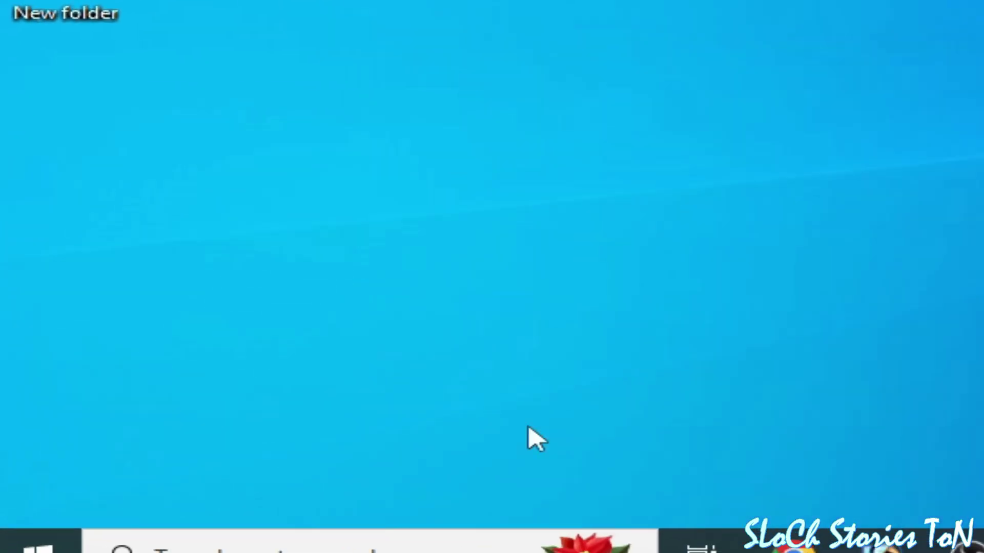
- Launch Task Manager from a 'task ma' search and switch to its Details tab
{"action": "left_click", "coordinate": [428, 549]}
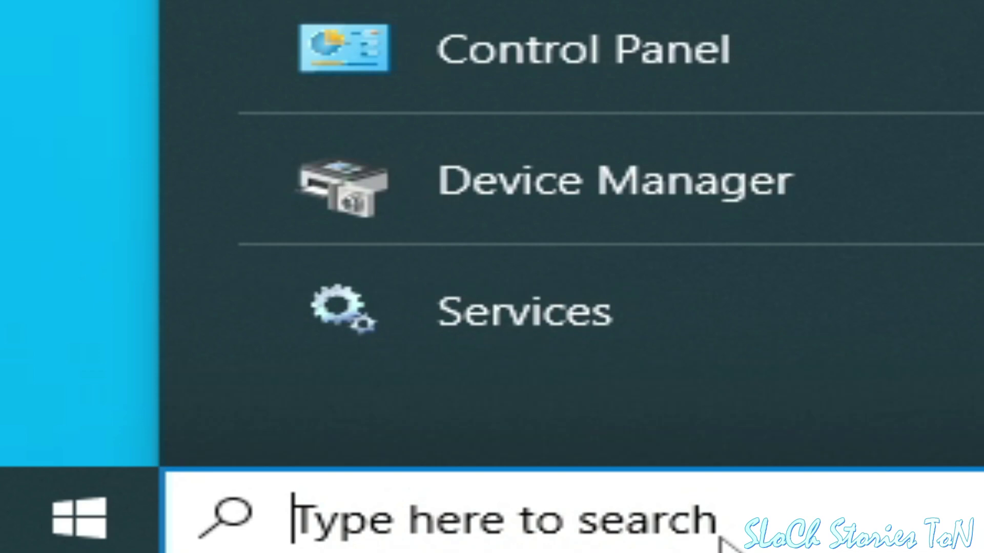
{"action": "type", "text": "tas"}
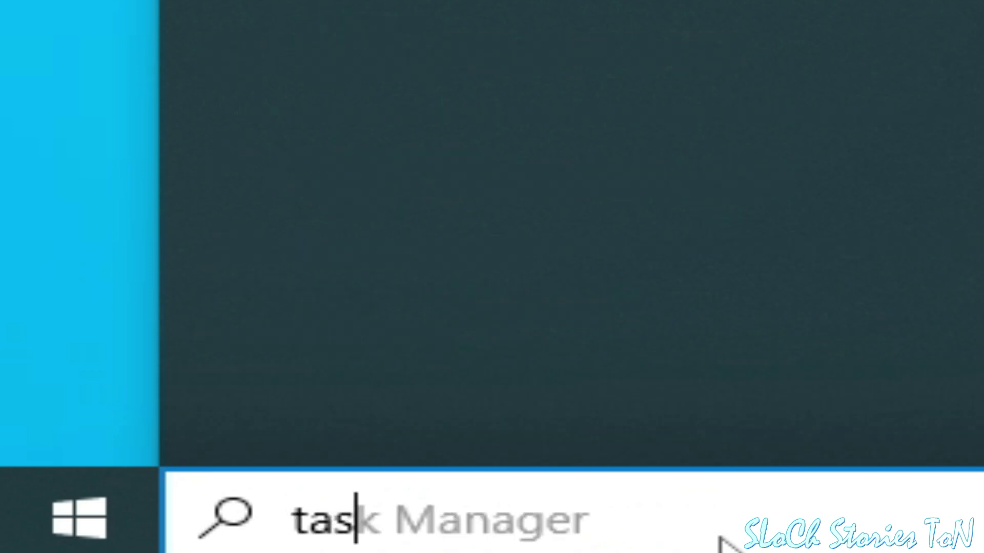
{"action": "type", "text": "k ma"}
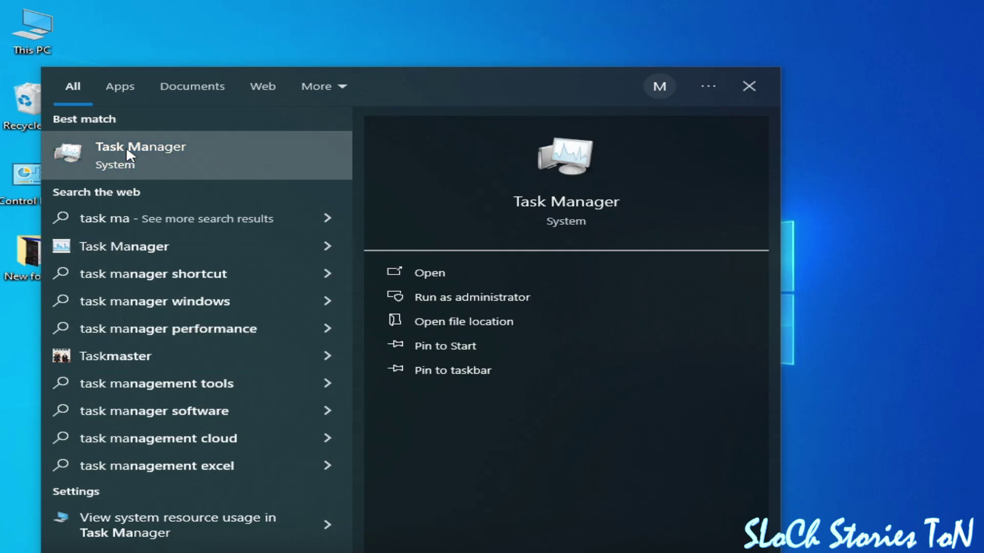
{"action": "left_click", "coordinate": [126, 146]}
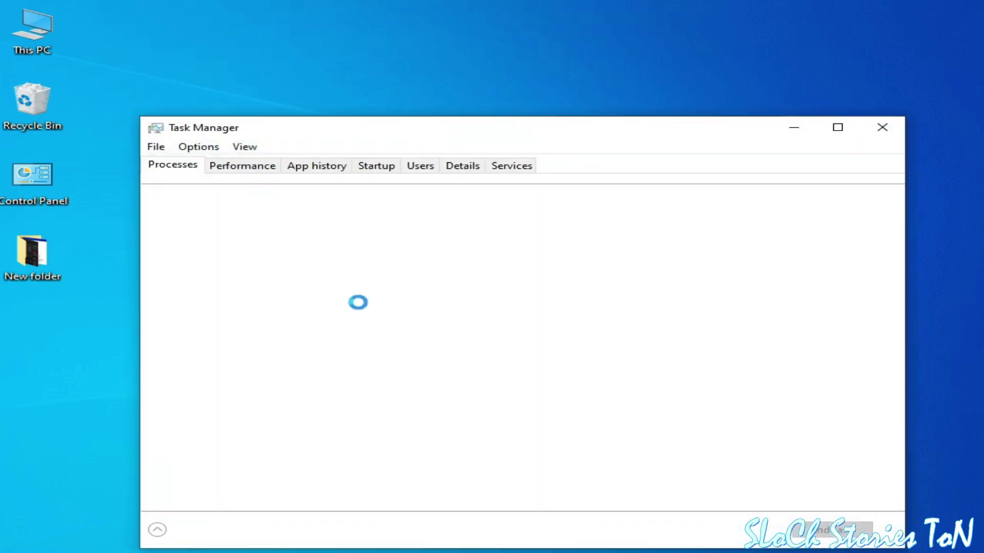
{"action": "left_click", "coordinate": [463, 165]}
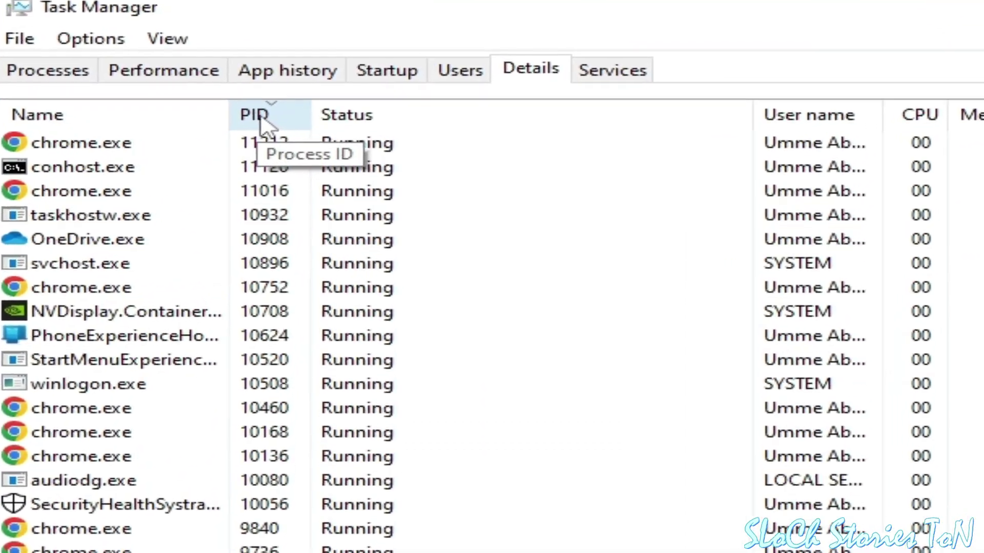
- Add the Power throttling column to the Details process list through Select columns
{"action": "right_click", "coordinate": [265, 134]}
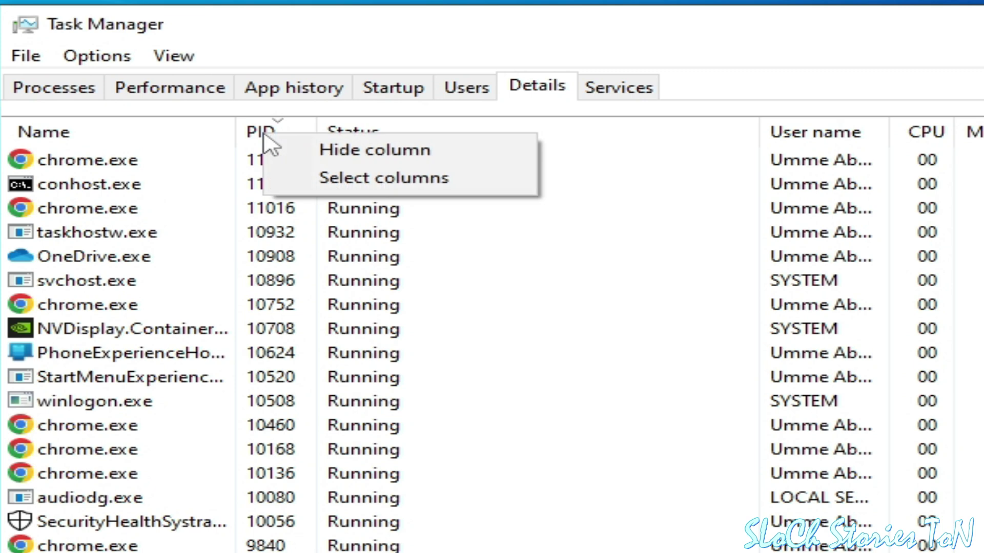
{"action": "left_click", "coordinate": [397, 180]}
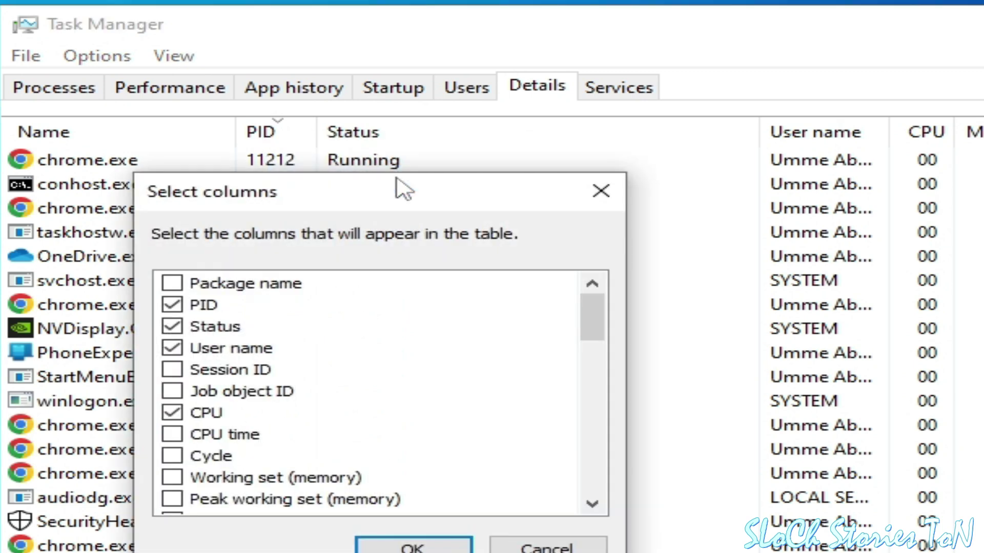
{"action": "left_click_drag", "start_coordinate": [594, 327], "coordinate": [593, 479]}
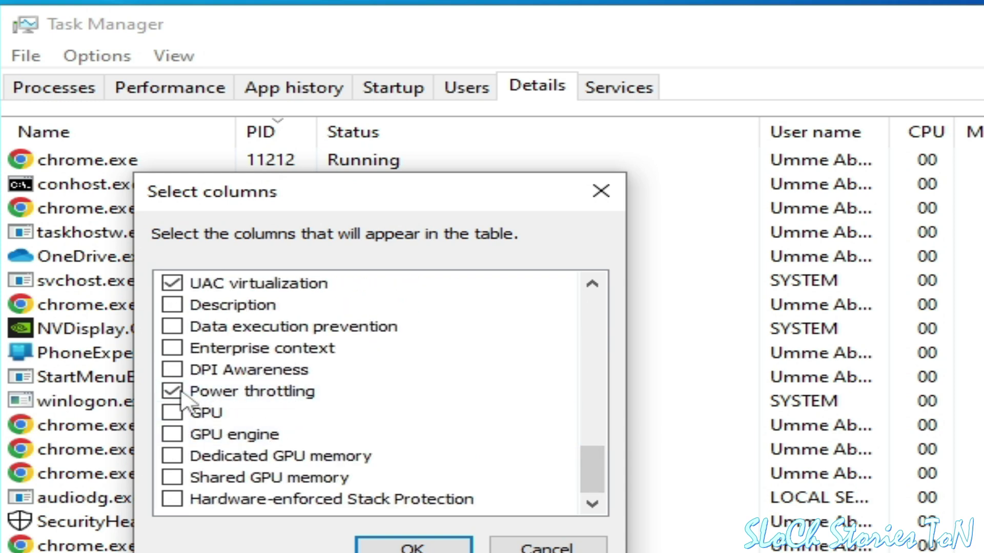
{"action": "left_click", "coordinate": [425, 544]}
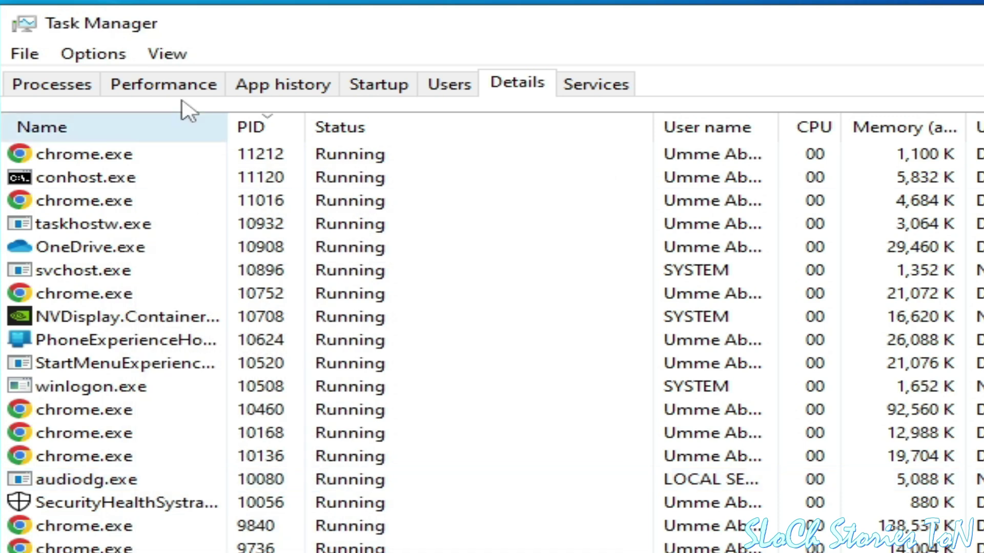
{"action": "right_click", "coordinate": [270, 131]}
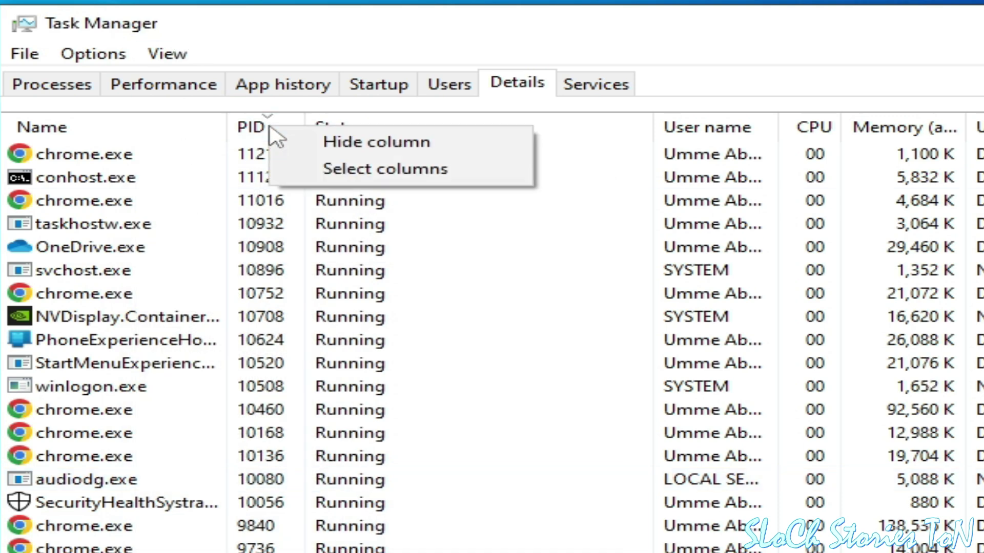
{"action": "left_click", "coordinate": [324, 165]}
{"action": "left_click_drag", "start_coordinate": [571, 320], "coordinate": [584, 478]}
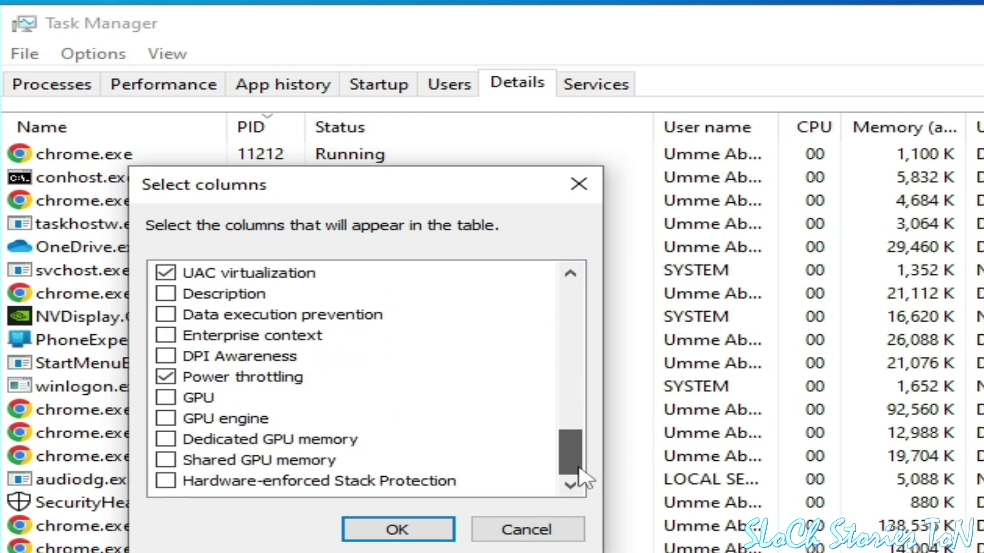
{"action": "left_click", "coordinate": [165, 377]}
{"action": "left_click", "coordinate": [397, 529]}
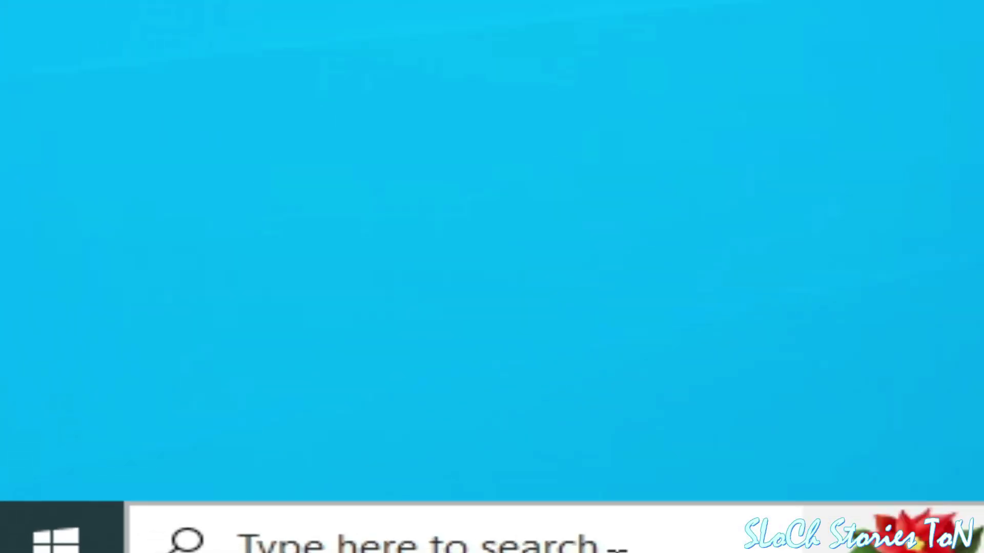
- Open Control Panel from a 'control' search
{"action": "left_click", "coordinate": [609, 541]}
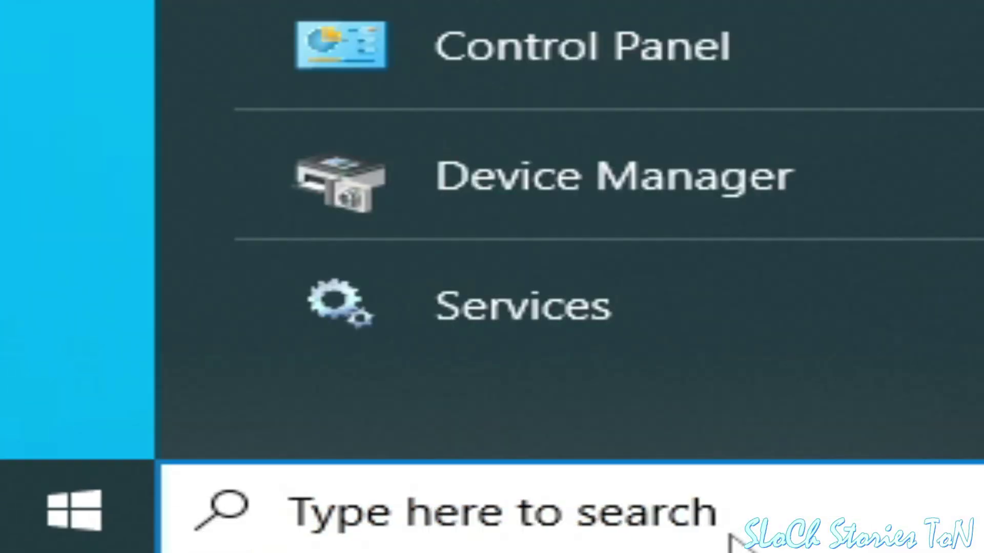
{"action": "type", "text": "co"}
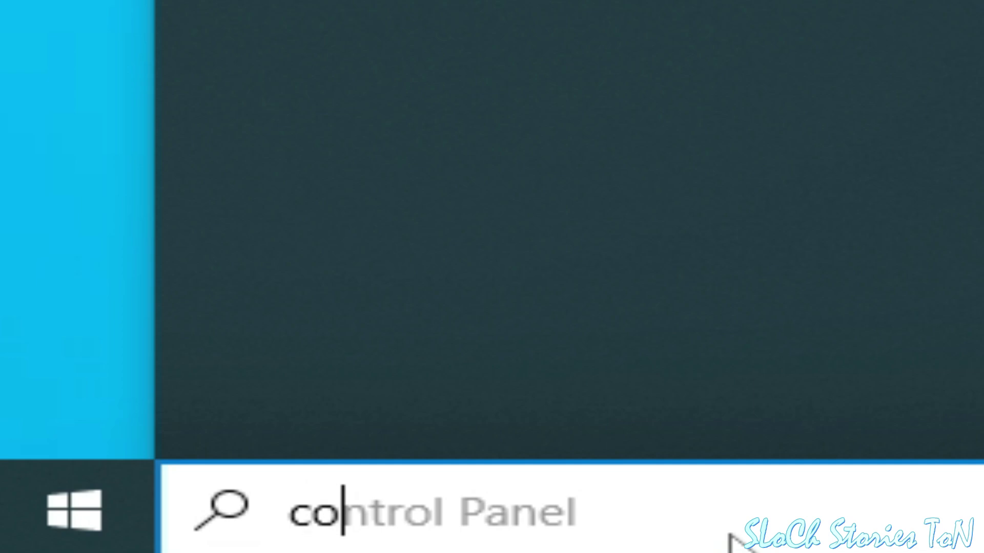
{"action": "type", "text": "ntrol"}
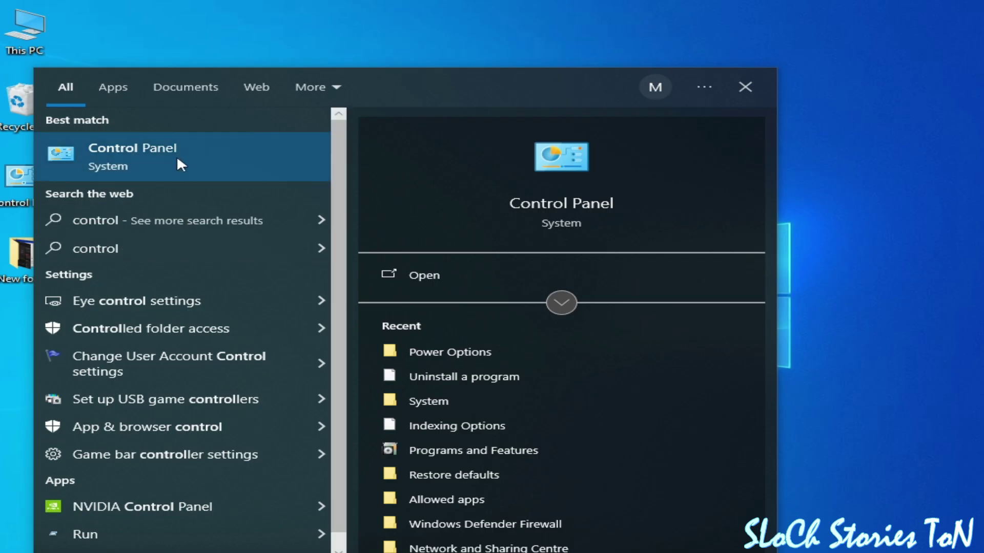
{"action": "left_click", "coordinate": [177, 155]}
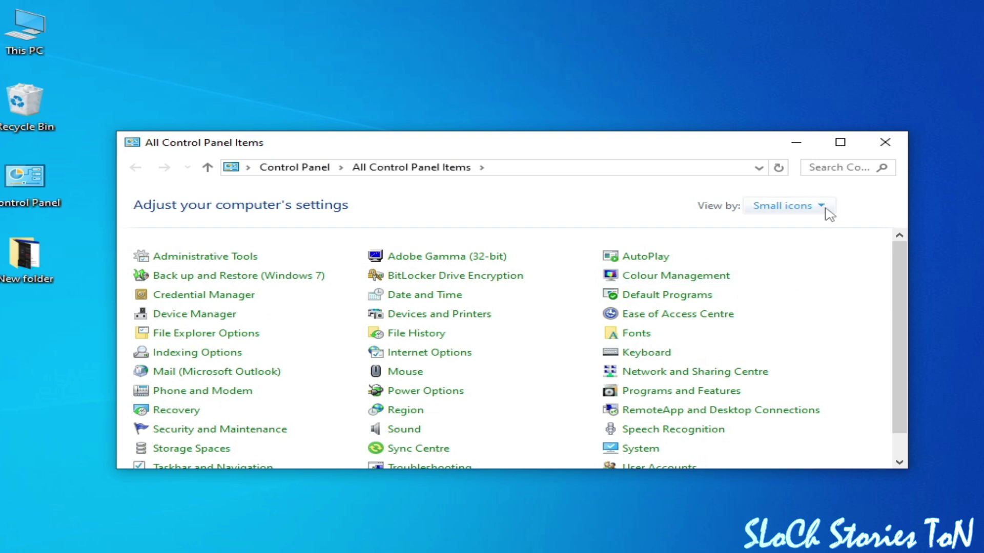
- Set Control Panel's View by option to Small icons
{"action": "left_click", "coordinate": [825, 207]}
{"action": "left_click", "coordinate": [802, 250]}
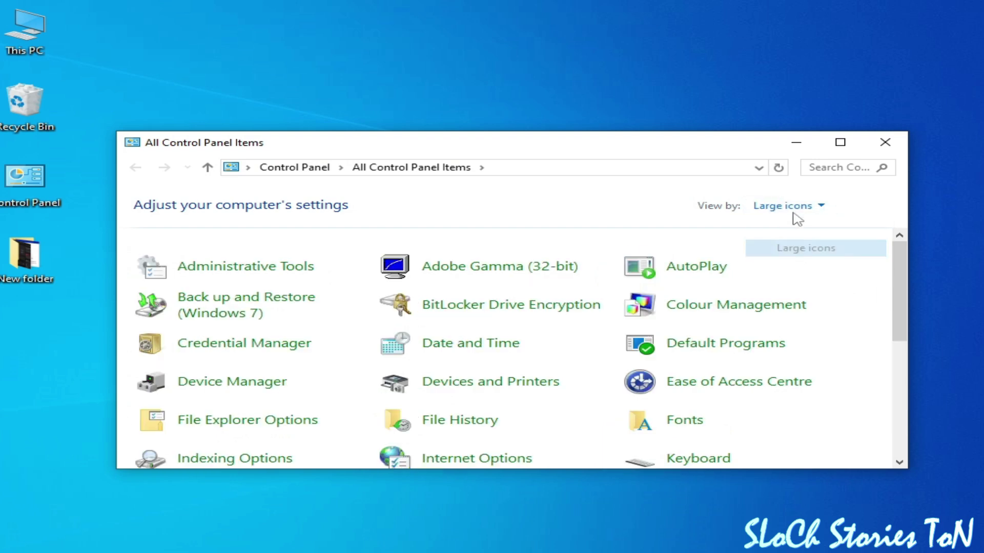
{"action": "left_click", "coordinate": [809, 208]}
{"action": "left_click", "coordinate": [797, 266]}
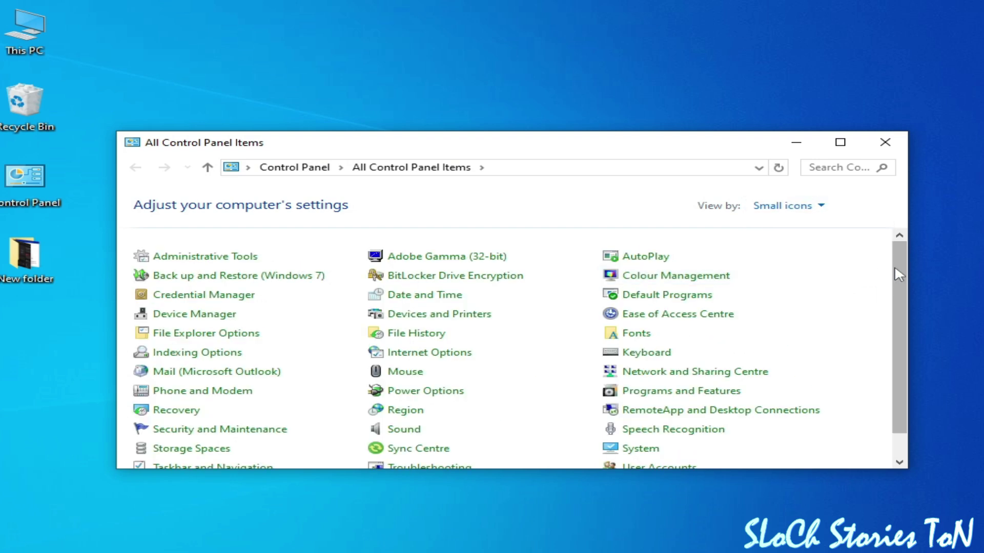
{"action": "left_click_drag", "start_coordinate": [893, 265], "coordinate": [902, 346]}
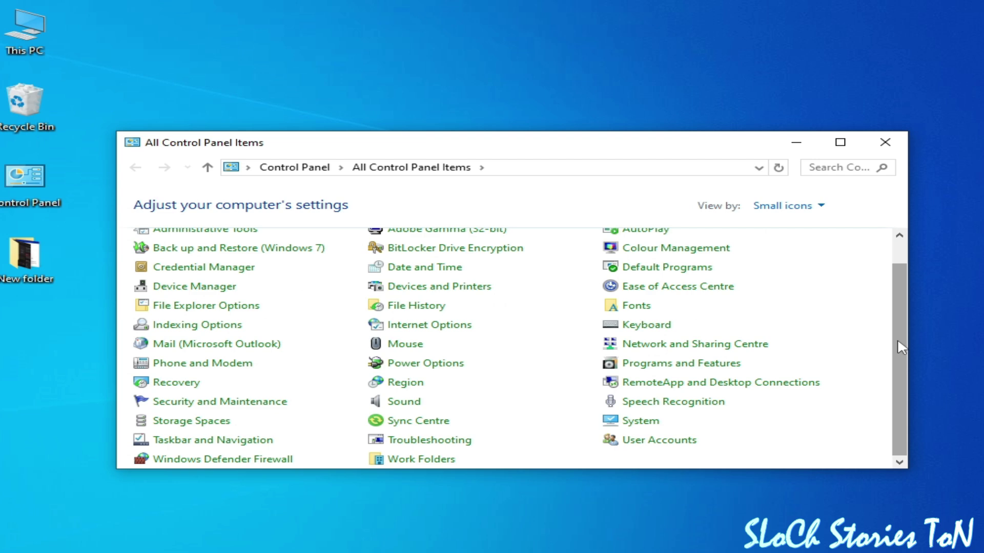
- Open advanced power settings for the High performance plan in Power Options
{"action": "left_click", "coordinate": [436, 368]}
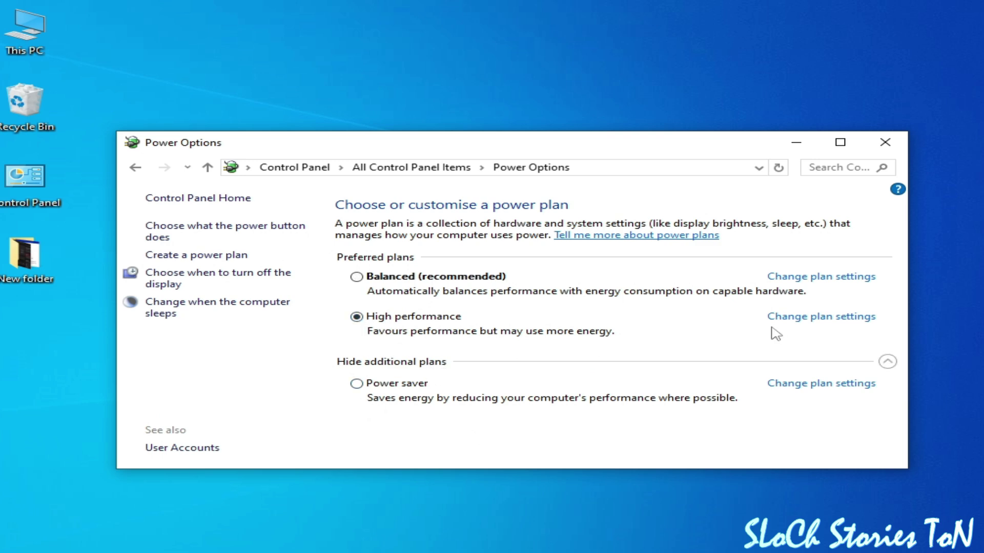
{"action": "left_click", "coordinate": [809, 320]}
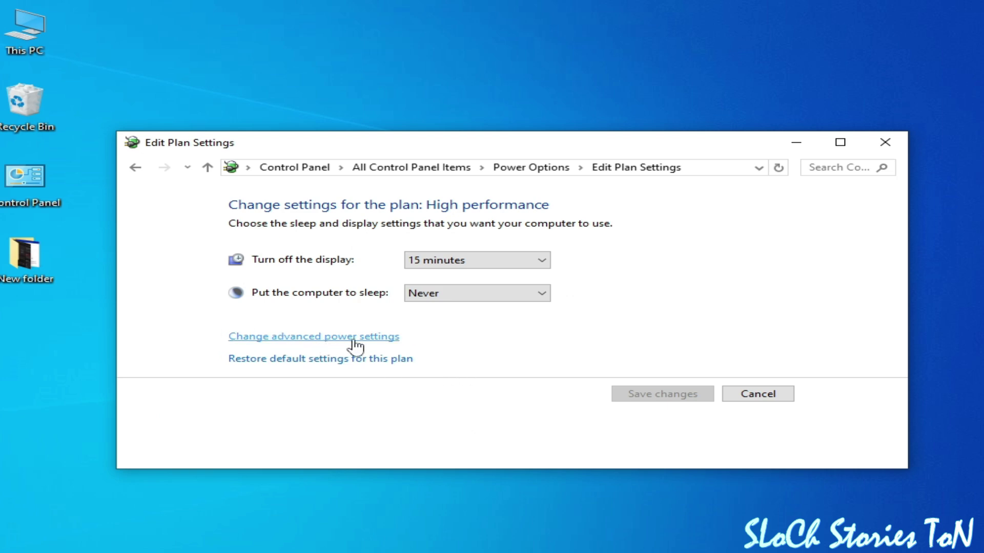
{"action": "left_click", "coordinate": [325, 347]}
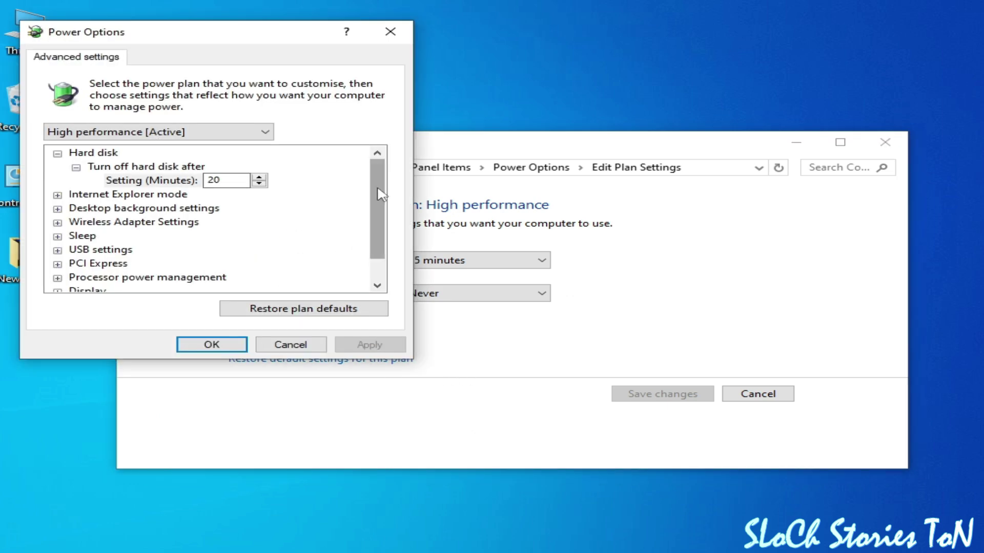
- Expand Processor power management to show minimum and maximum processor state at 100%
{"action": "left_click_drag", "start_coordinate": [378, 193], "coordinate": [380, 241]}
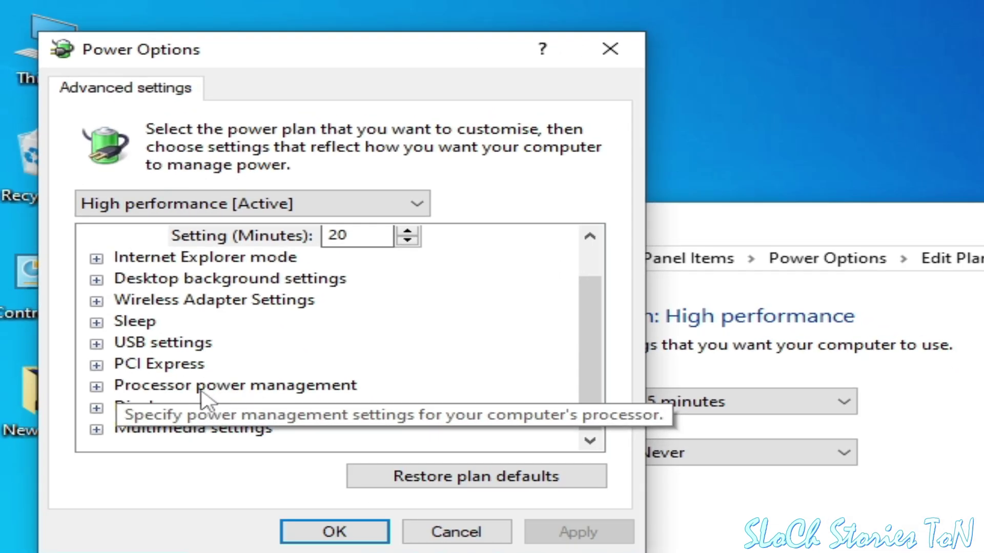
{"action": "left_click", "coordinate": [96, 387]}
{"action": "left_click", "coordinate": [125, 386]}
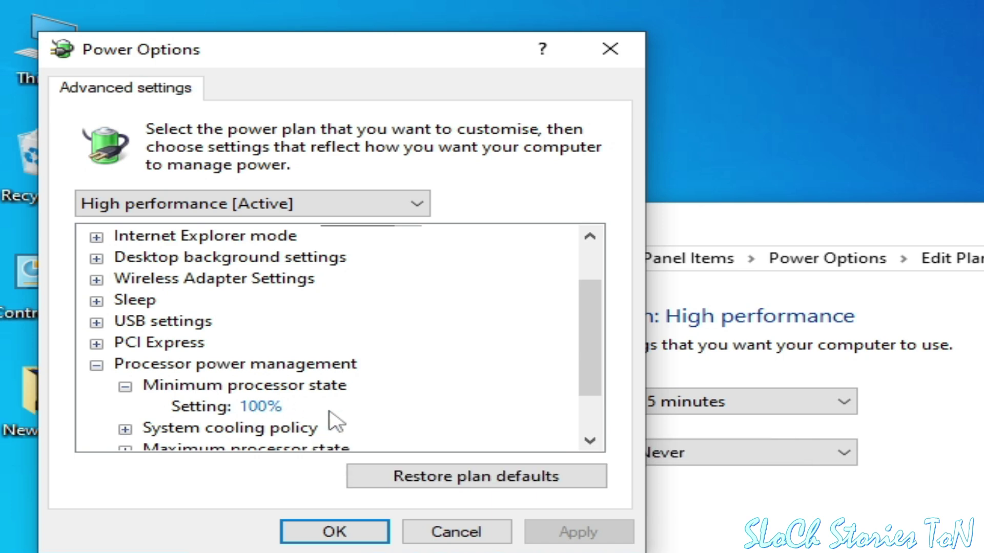
{"action": "left_click_drag", "start_coordinate": [594, 351], "coordinate": [593, 390]}
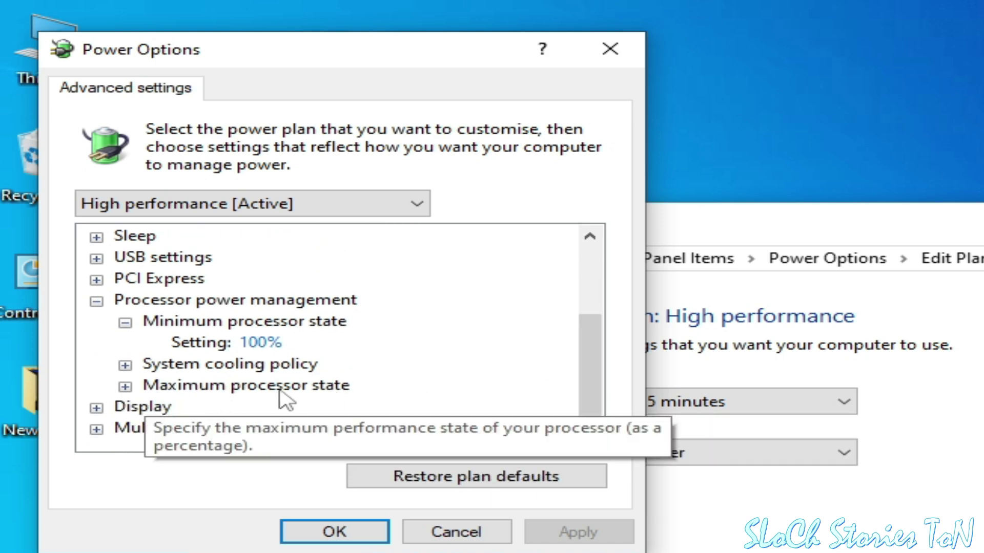
{"action": "left_click", "coordinate": [126, 387]}
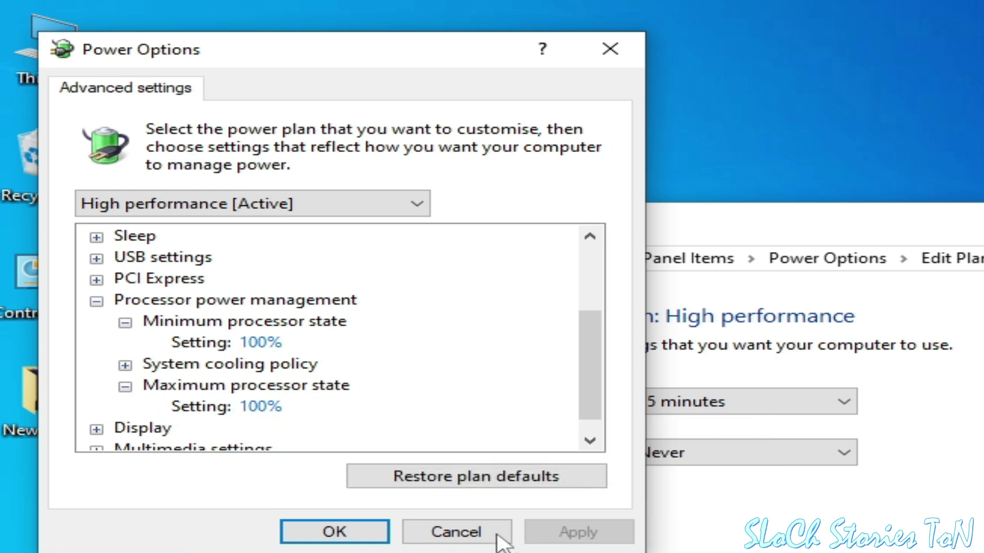
- Close advanced settings, select the Balanced (recommended) plan, and close Power Options
{"action": "left_click", "coordinate": [335, 535]}
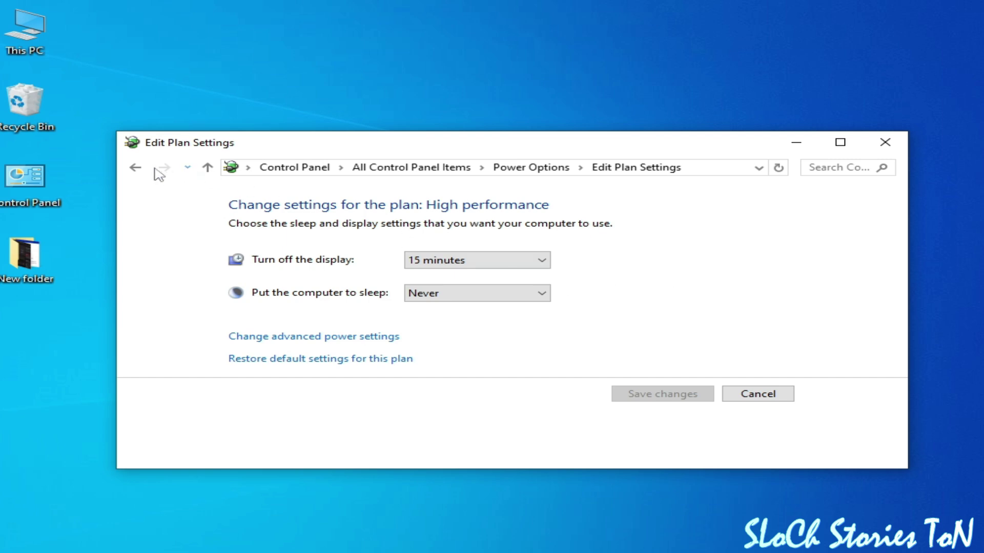
{"action": "left_click", "coordinate": [136, 168]}
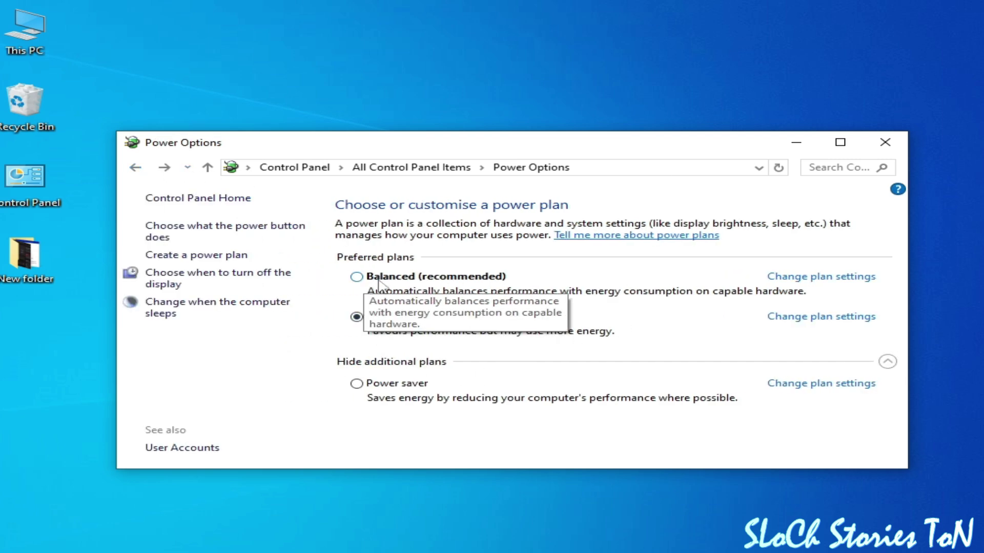
{"action": "left_click", "coordinate": [357, 277]}
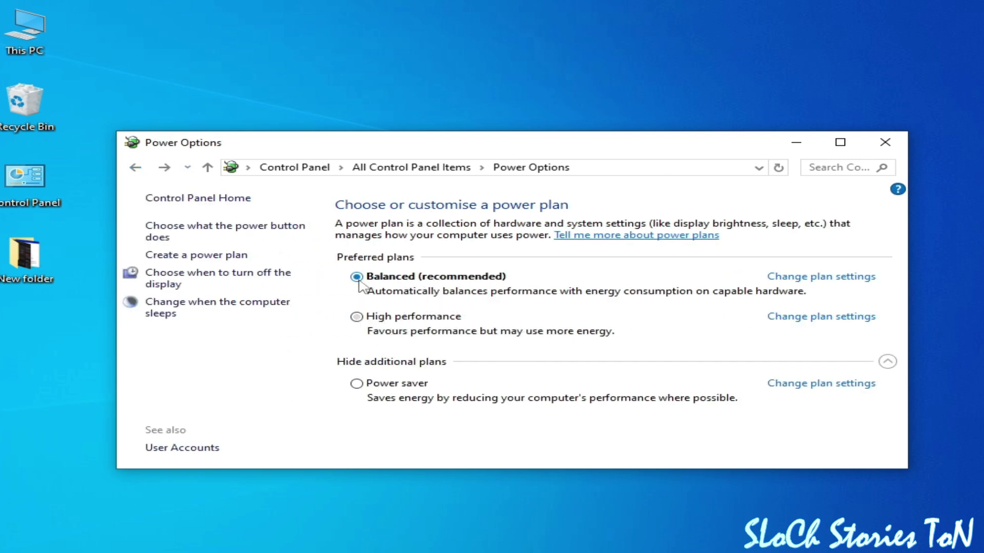
{"action": "left_click", "coordinate": [892, 143]}
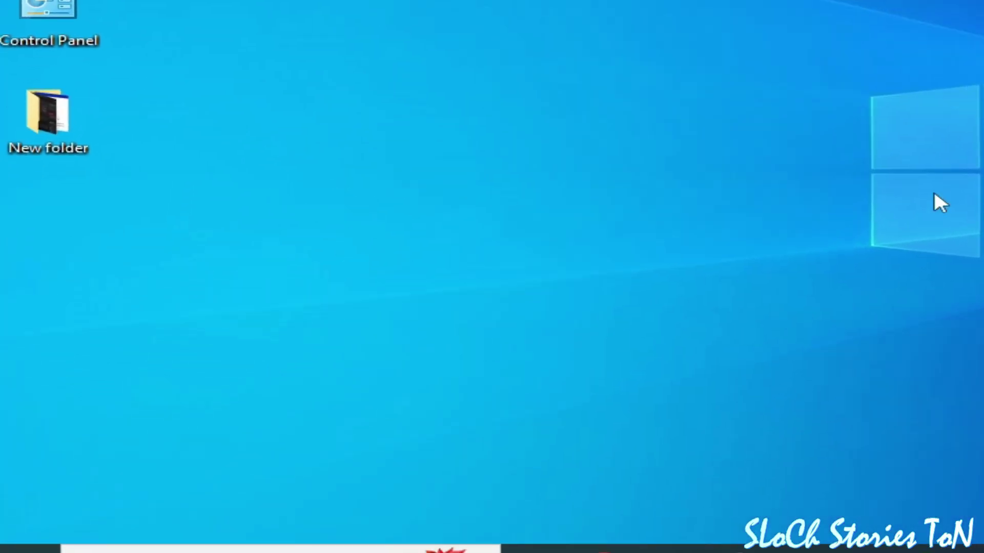
- Launch gpedit.msc and expand Computer Configuration > Administrative Templates
{"action": "left_click", "coordinate": [573, 547]}
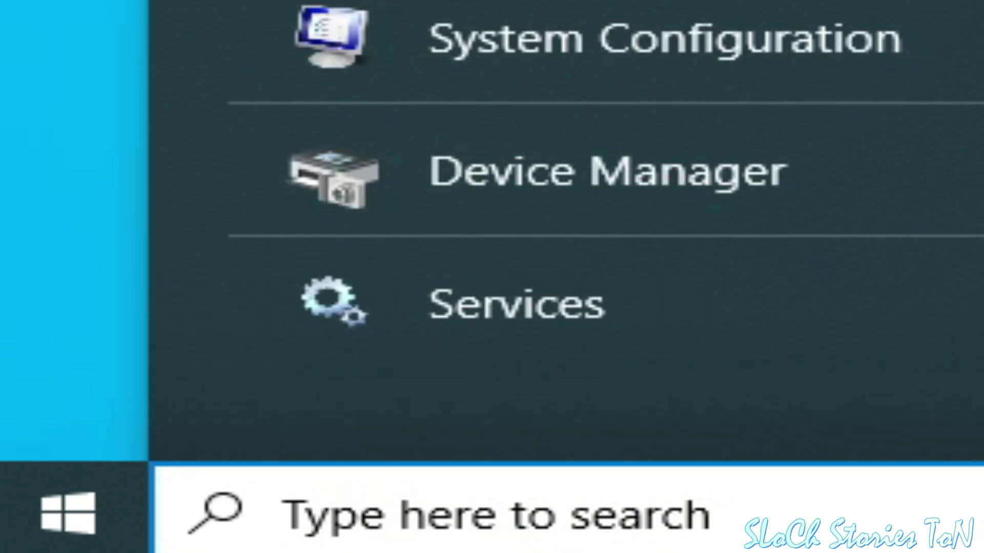
{"action": "type", "text": "gpe"}
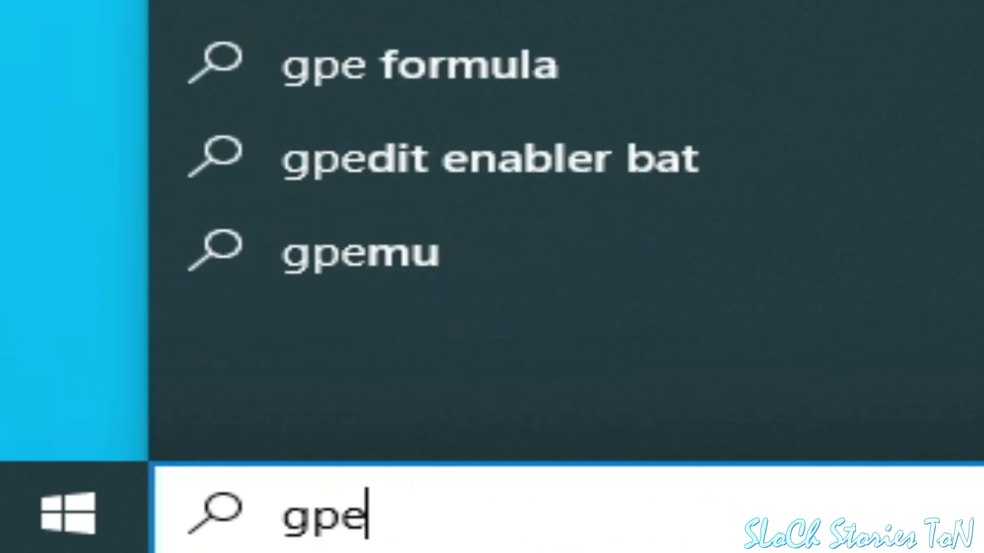
{"action": "type", "text": "dit"}
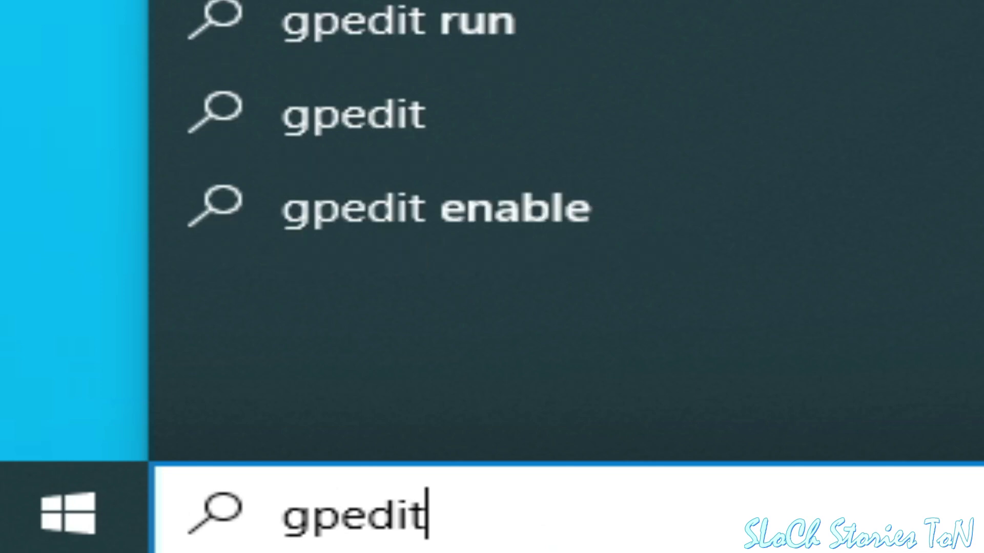
{"action": "type", "text": ".m"}
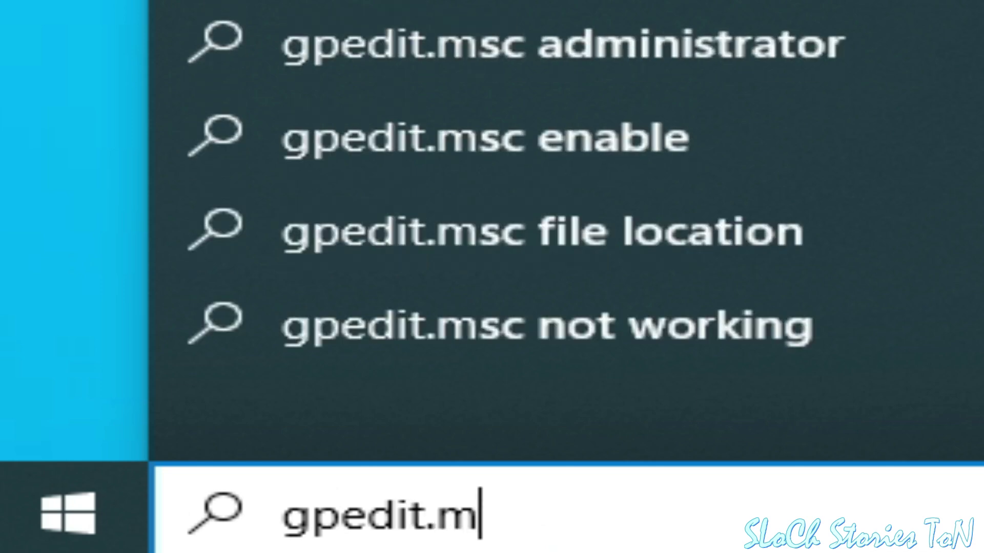
{"action": "type", "text": "sc"}
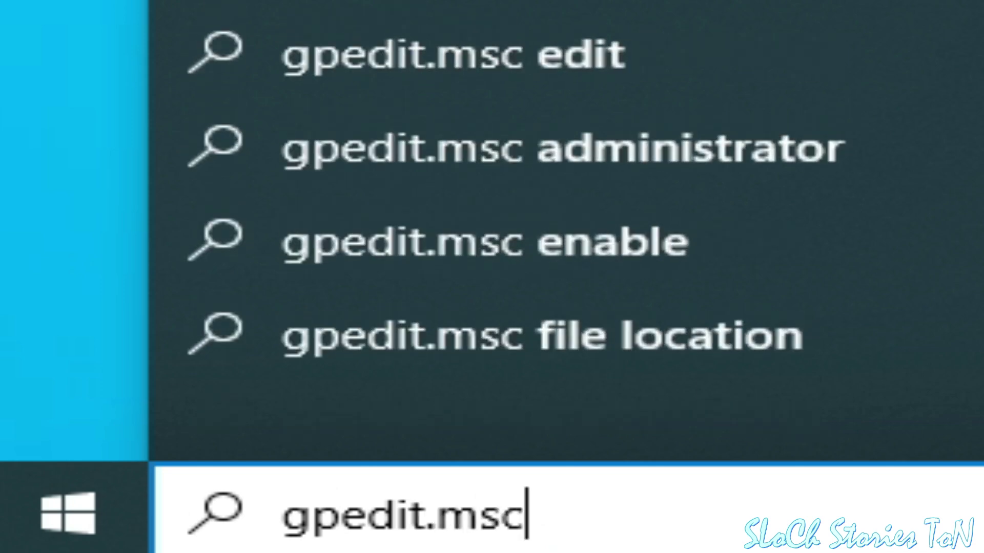
{"action": "key", "text": "Return"}
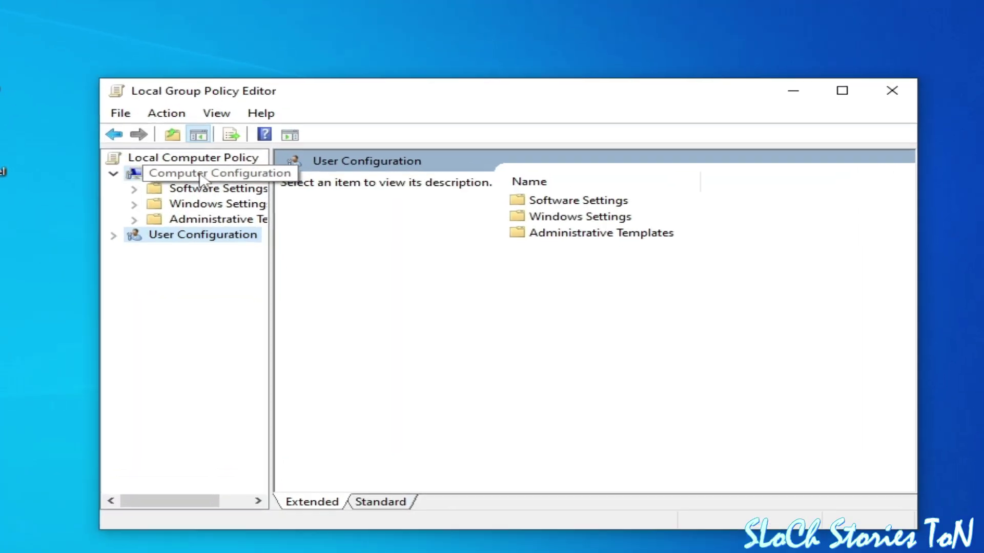
{"action": "left_click", "coordinate": [153, 143]}
{"action": "left_click", "coordinate": [60, 144]}
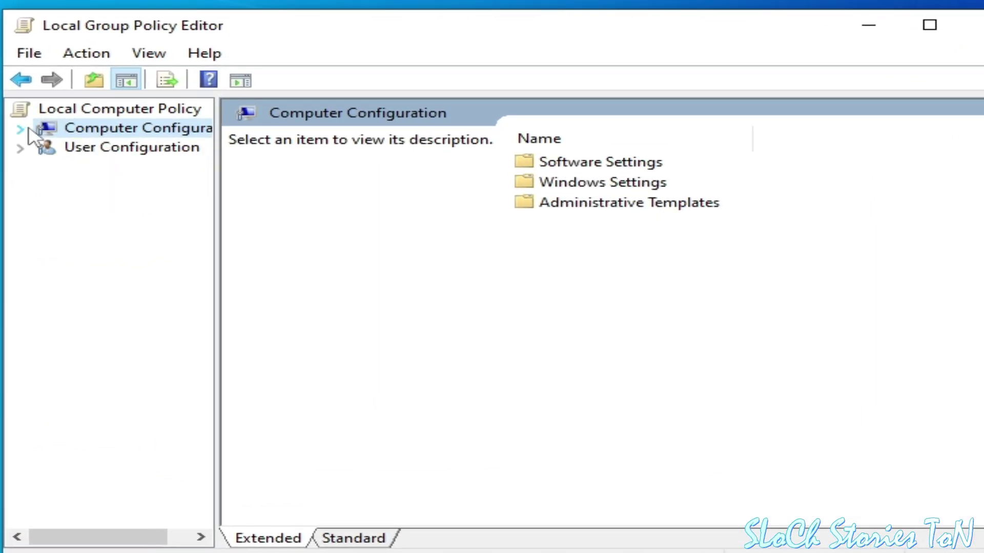
{"action": "left_click", "coordinate": [60, 144]}
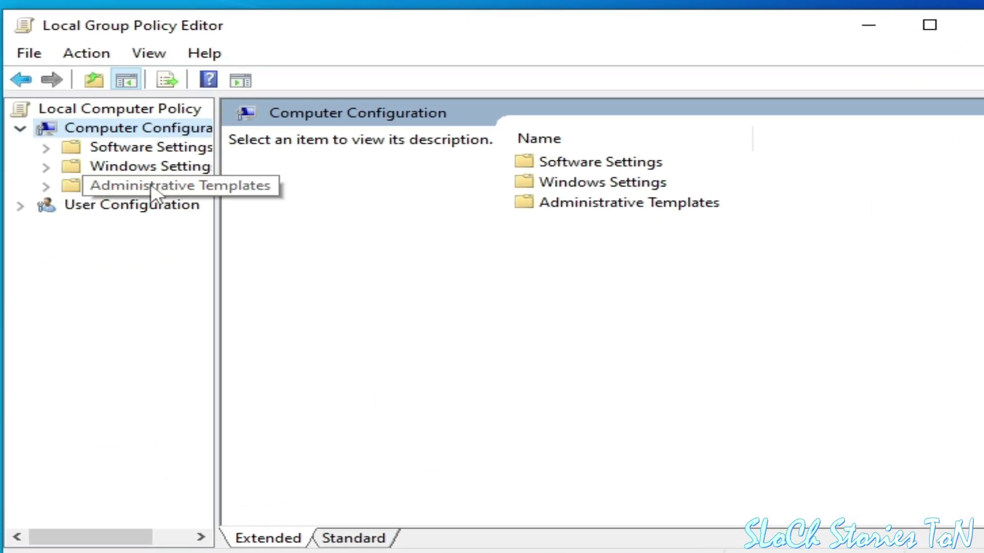
{"action": "left_click", "coordinate": [153, 185]}
{"action": "mouse_move", "coordinate": [82, 536]}
{"action": "left_mouse_down"}
{"action": "mouse_move", "coordinate": [148, 540]}
{"action": "mouse_move", "coordinate": [99, 540]}
{"action": "left_mouse_up"}
{"action": "left_click", "coordinate": [48, 187]}
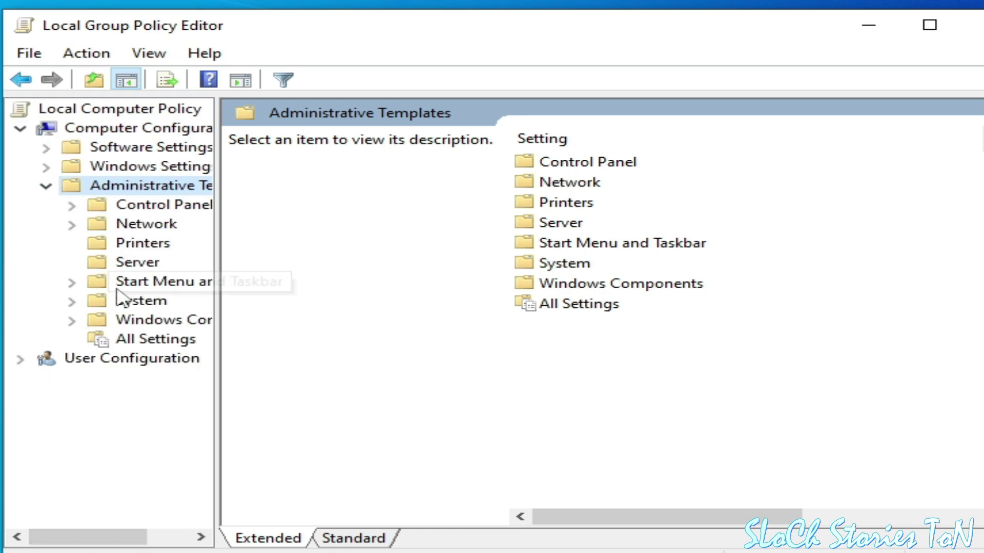
- Navigate System > Power Management > Power Throttling Settings and select Turn off Power Throttling
{"action": "left_click", "coordinate": [91, 302]}
{"action": "left_click", "coordinate": [72, 303]}
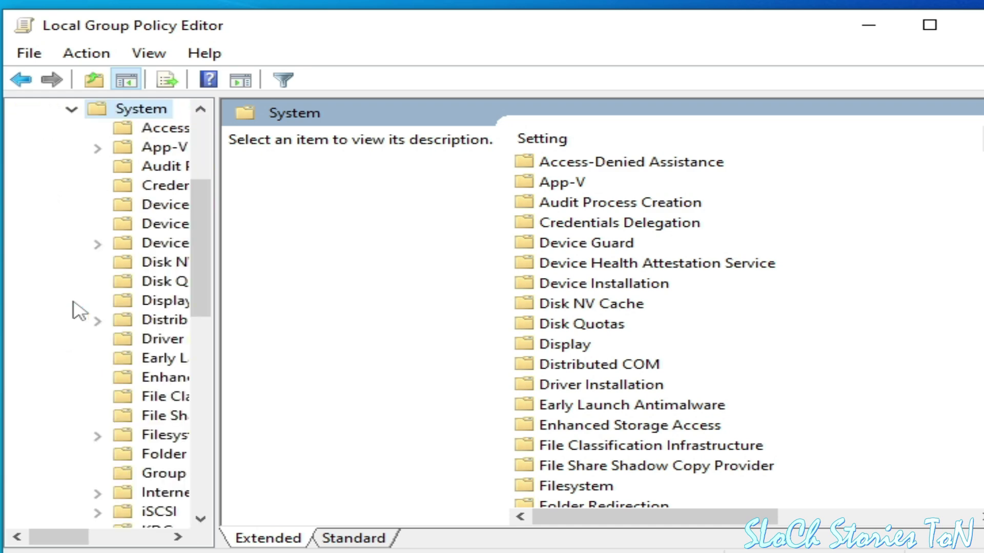
{"action": "left_click_drag", "start_coordinate": [67, 532], "coordinate": [93, 533]}
{"action": "left_click_drag", "start_coordinate": [208, 237], "coordinate": [208, 395]}
{"action": "left_click", "coordinate": [73, 246]}
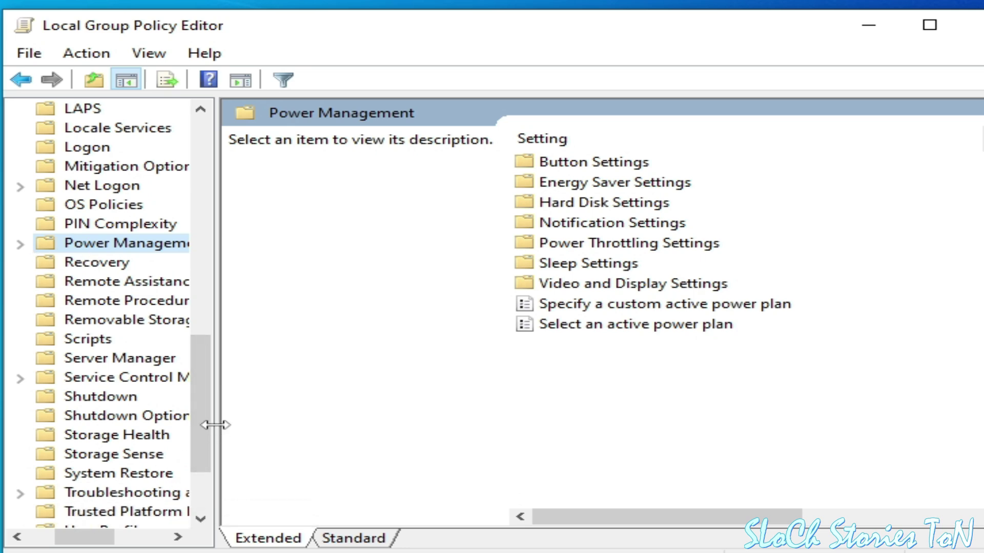
{"action": "left_click_drag", "start_coordinate": [215, 425], "coordinate": [326, 424]}
{"action": "left_click", "coordinate": [20, 244]}
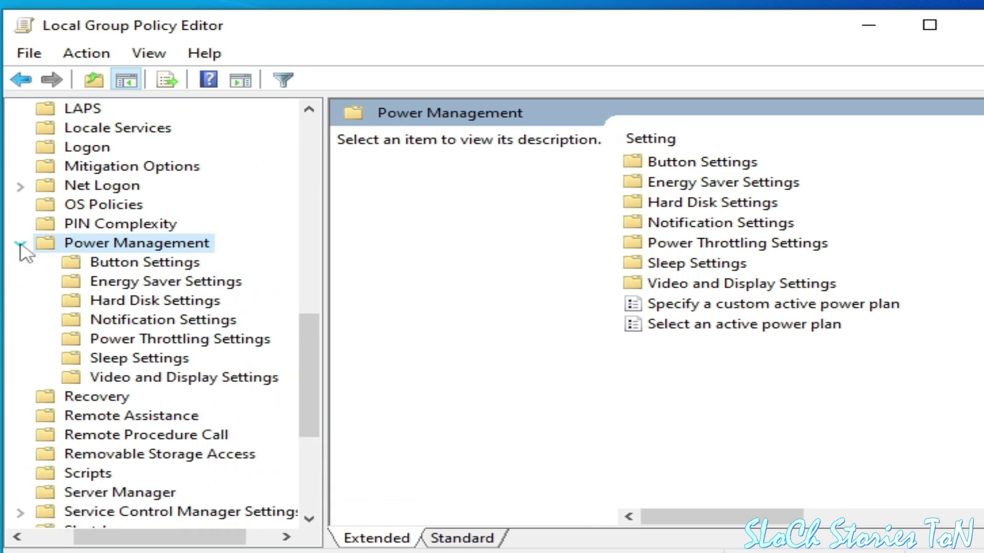
{"action": "left_click", "coordinate": [138, 341]}
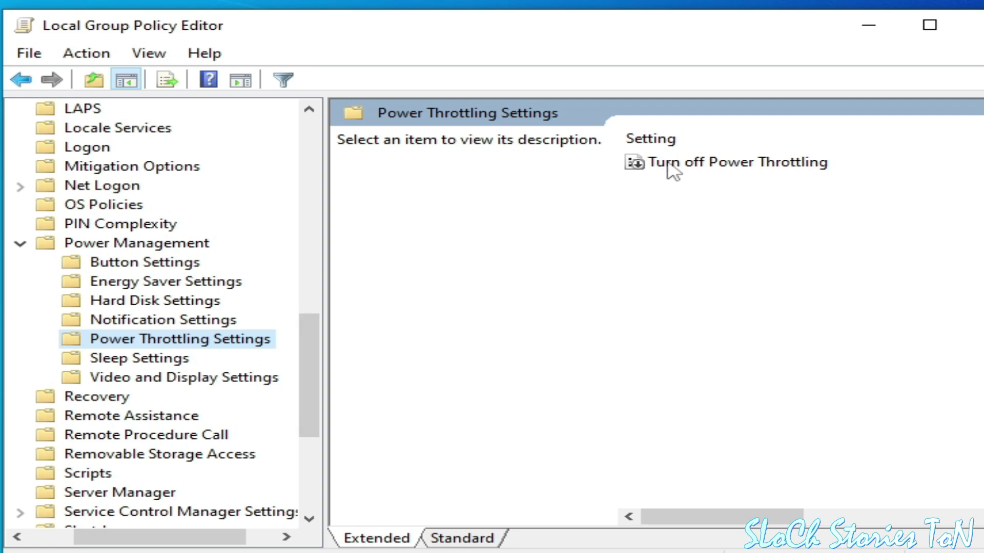
{"action": "left_click", "coordinate": [697, 163]}
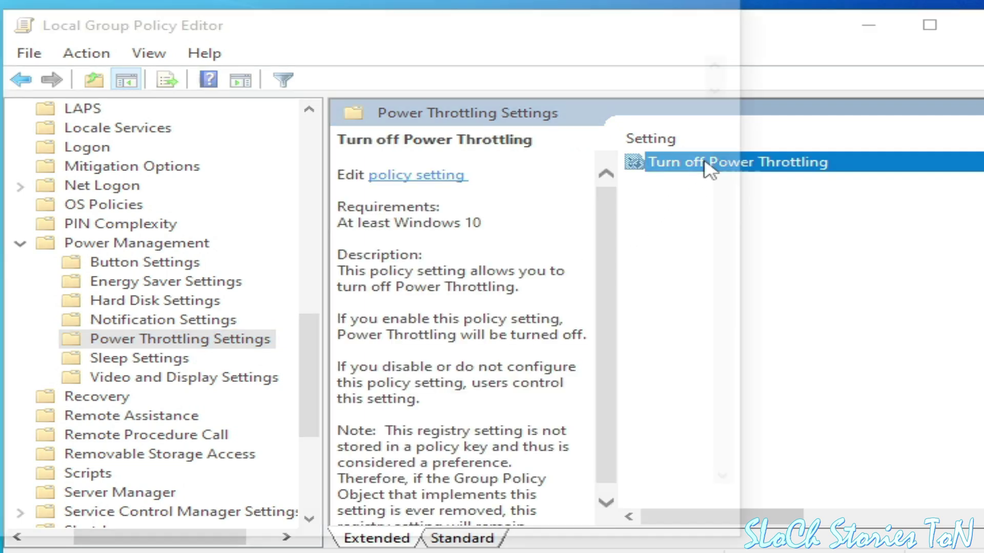
- Set the Turn off Power Throttling policy to Enabled and apply it
{"action": "double_click", "coordinate": [708, 163]}
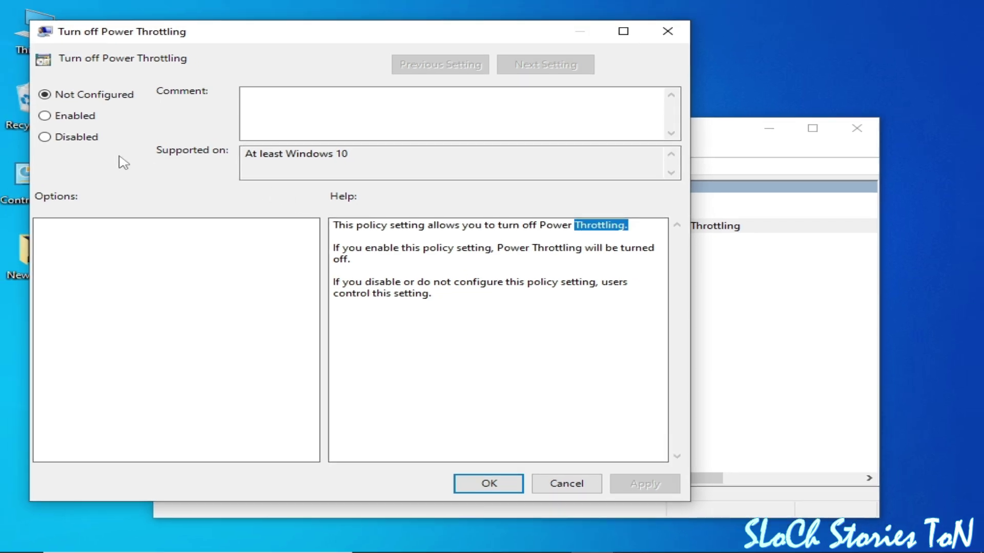
{"action": "left_click", "coordinate": [52, 122]}
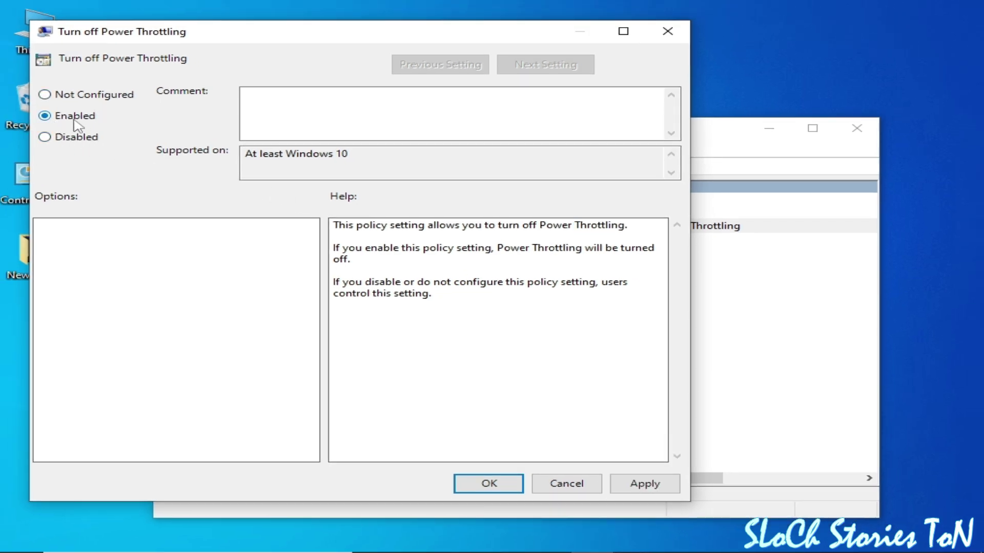
{"action": "left_click", "coordinate": [620, 484]}
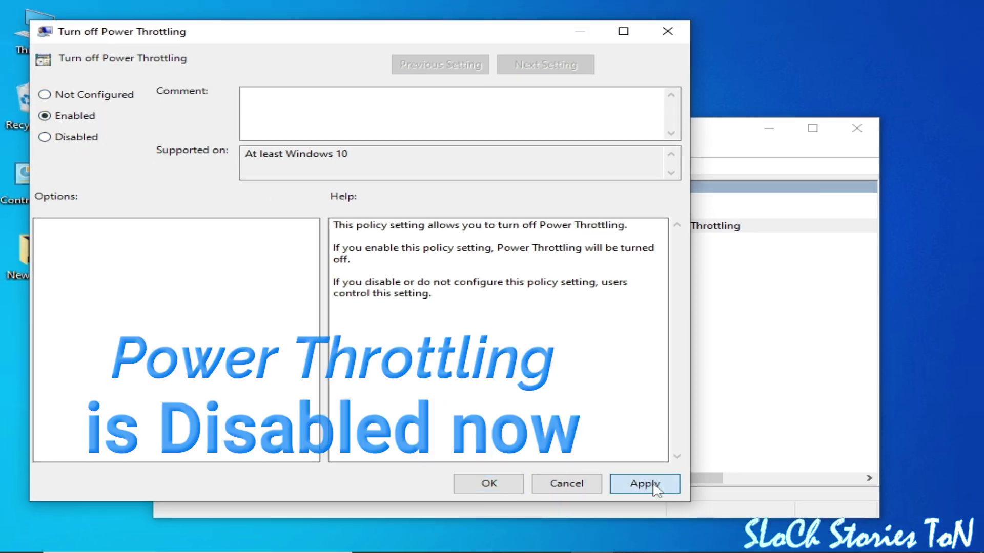
{"action": "left_click", "coordinate": [501, 484]}
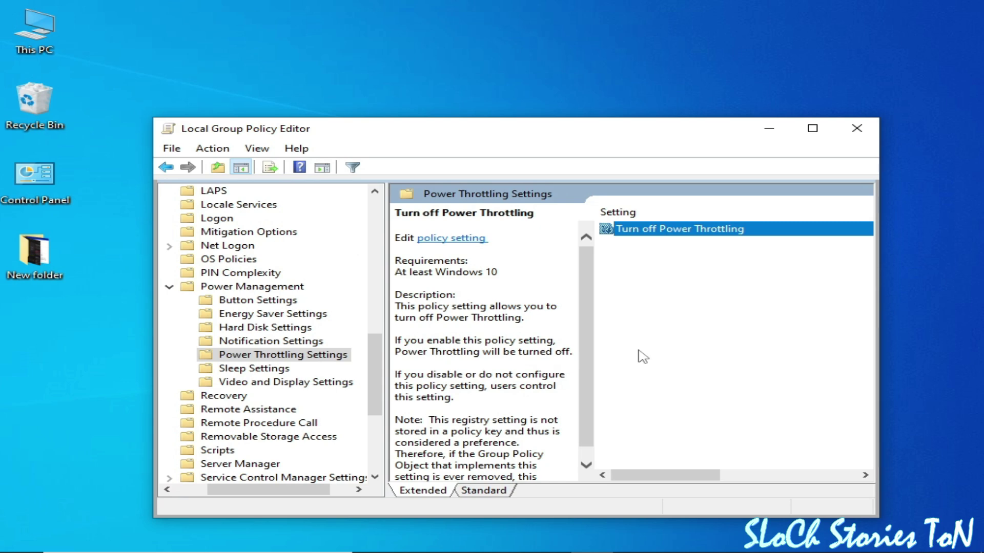
- Change the Turn off Power Throttling policy to Disabled and apply it
{"action": "double_click", "coordinate": [681, 235]}
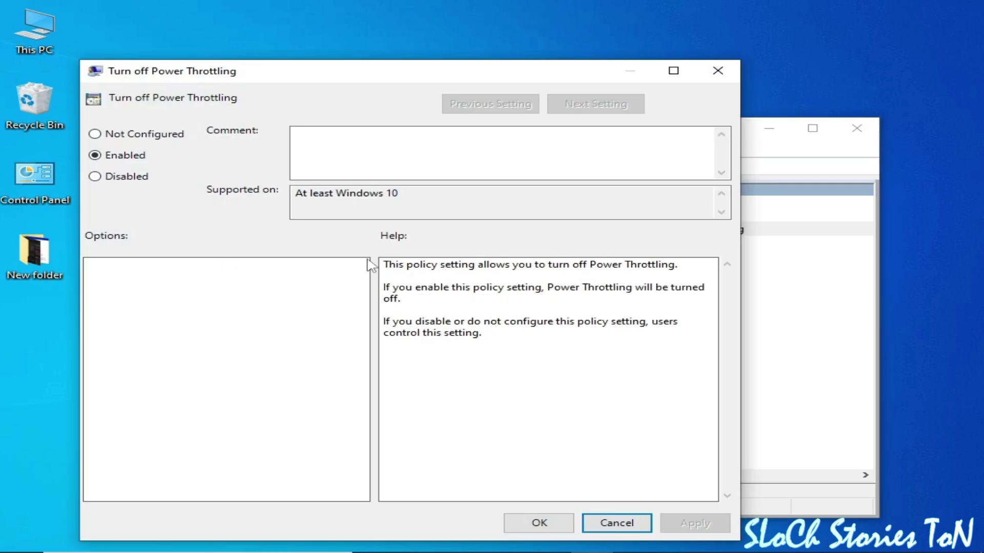
{"action": "left_click", "coordinate": [95, 176]}
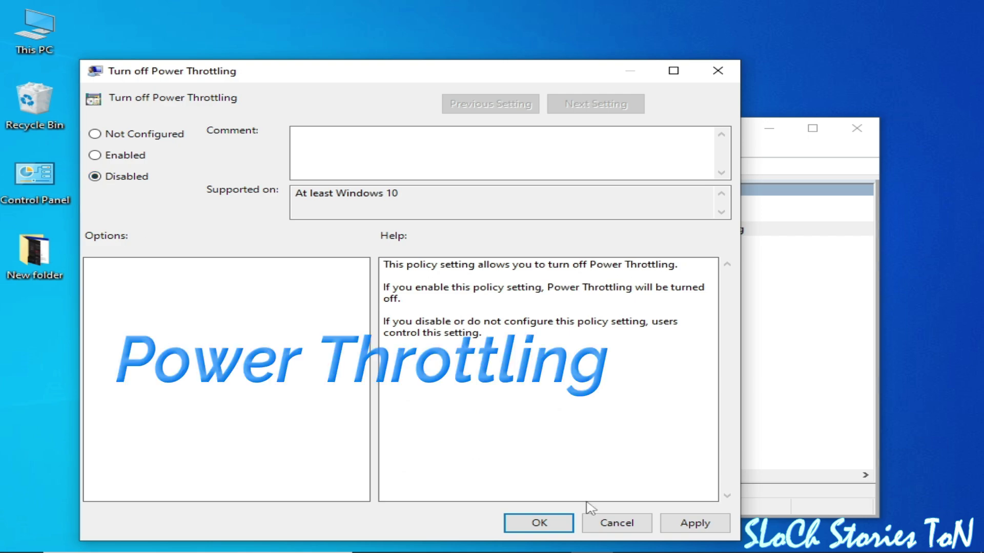
{"action": "left_click", "coordinate": [702, 523]}
{"action": "left_click", "coordinate": [562, 522]}
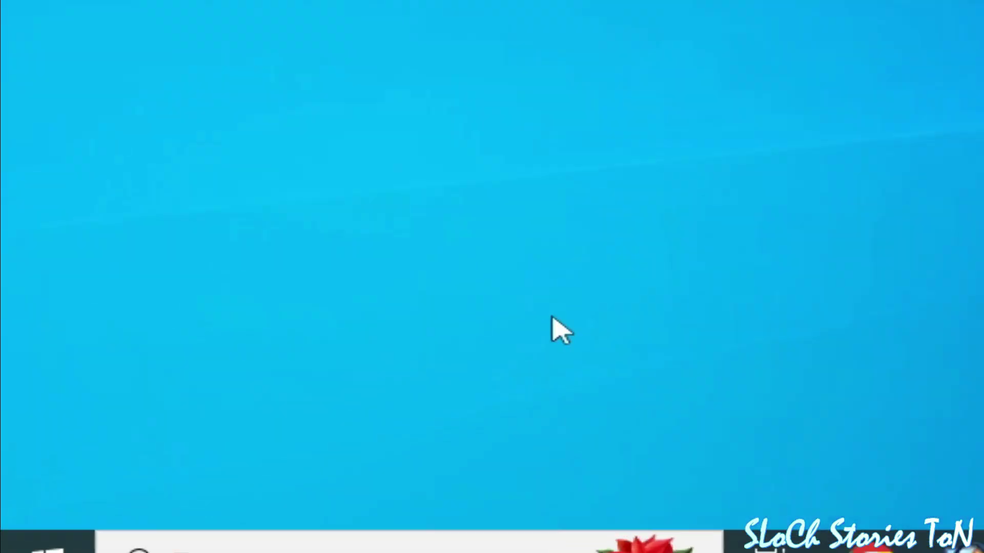
- Run Registry Editor as administrator from a 'regedit' search
{"action": "left_click", "coordinate": [107, 544]}
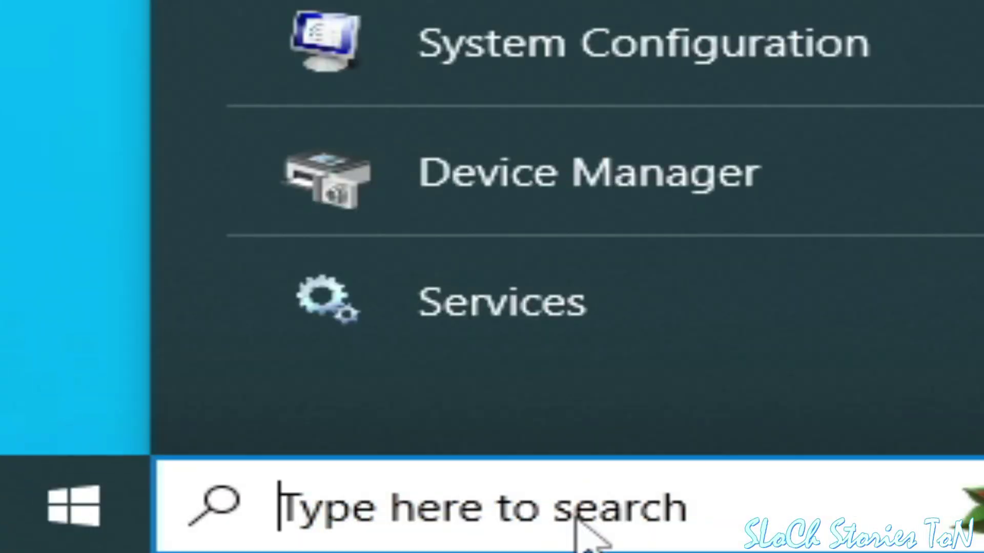
{"action": "type", "text": "reged"}
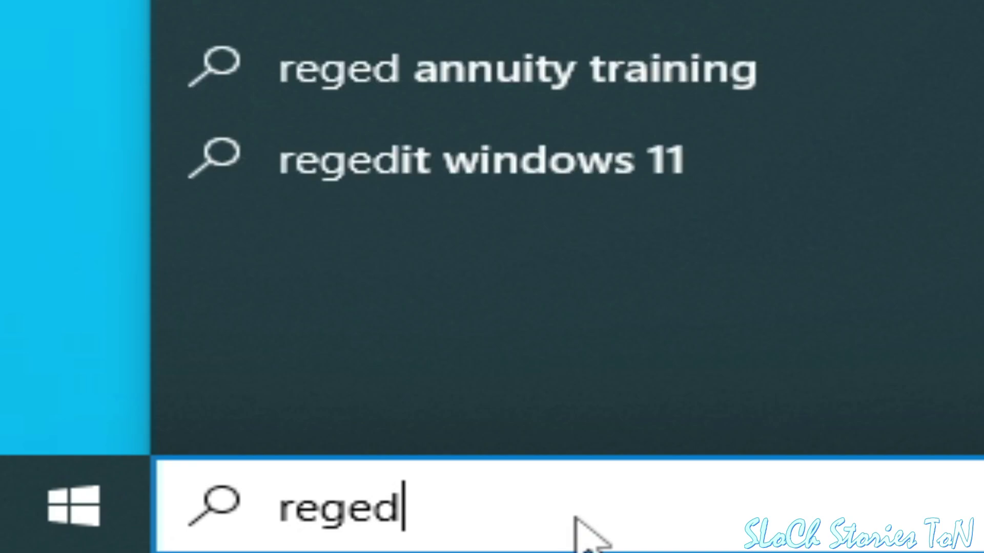
{"action": "type", "text": "it"}
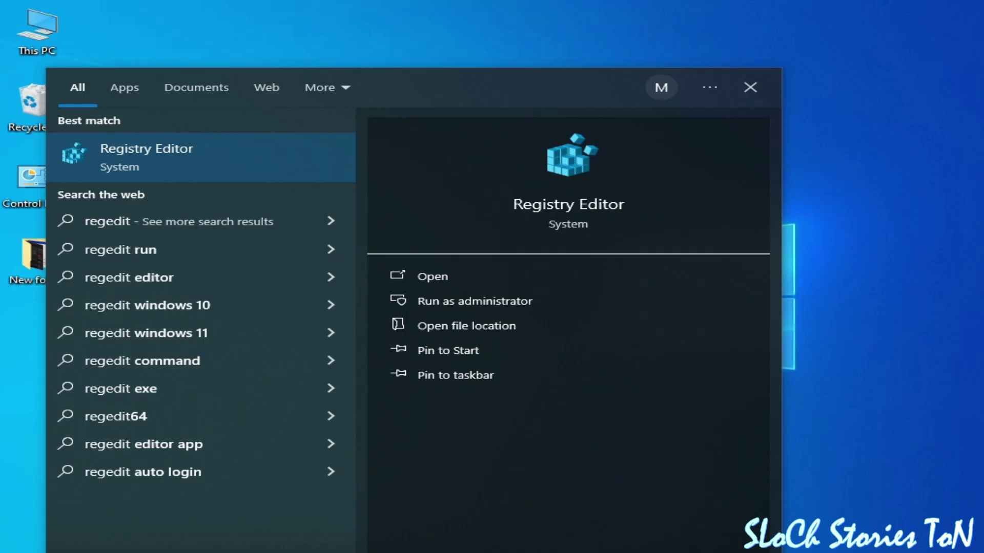
{"action": "right_click", "coordinate": [143, 158]}
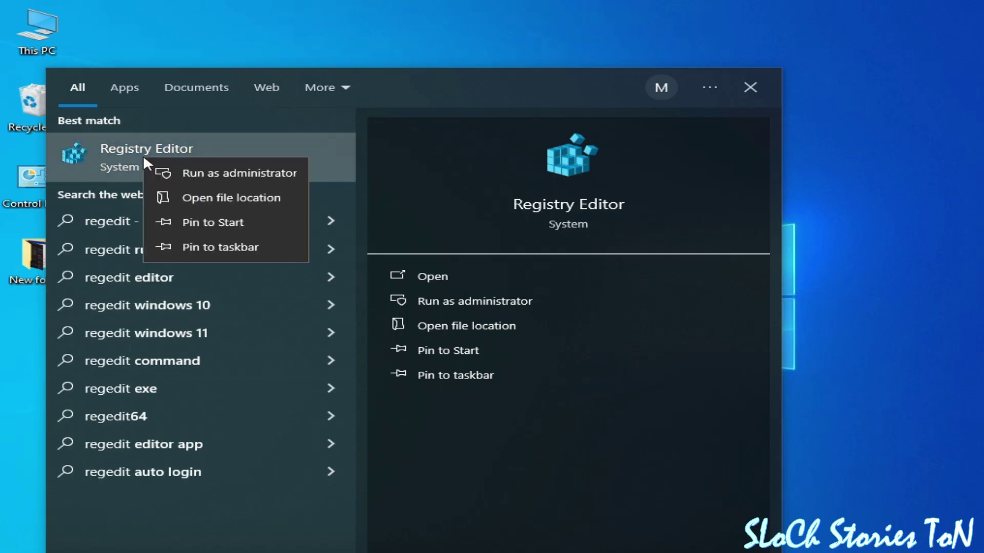
{"action": "left_click", "coordinate": [200, 174]}
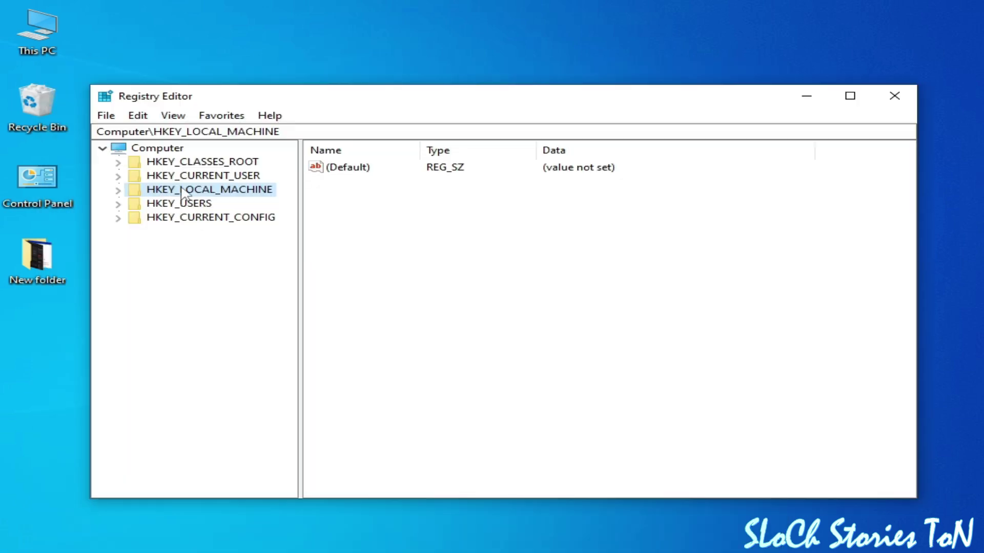
- Expand HKEY_LOCAL_MACHINE > SYSTEM > CurrentControlSet > Control > Power and select the PowerThrottling key
{"action": "left_click", "coordinate": [41, 155]}
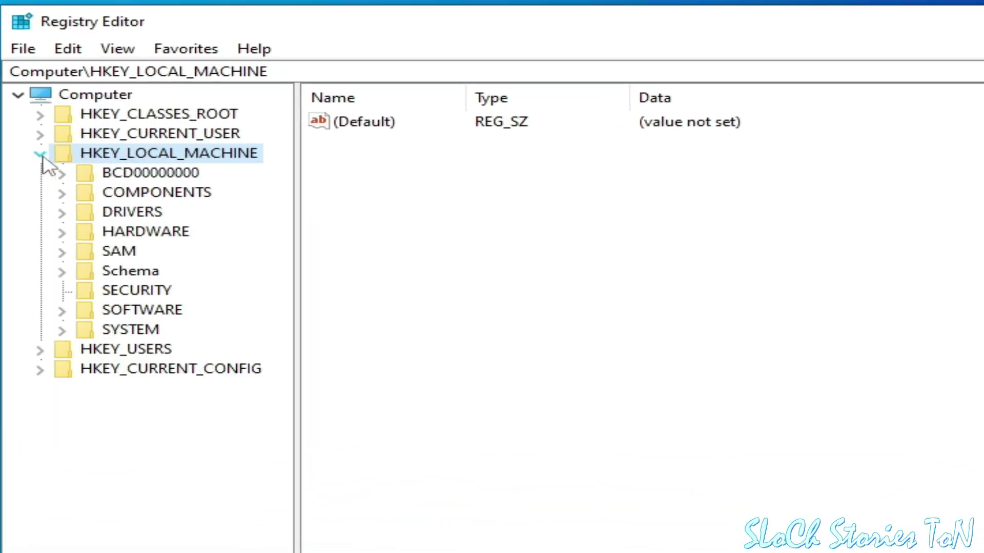
{"action": "left_click", "coordinate": [62, 331]}
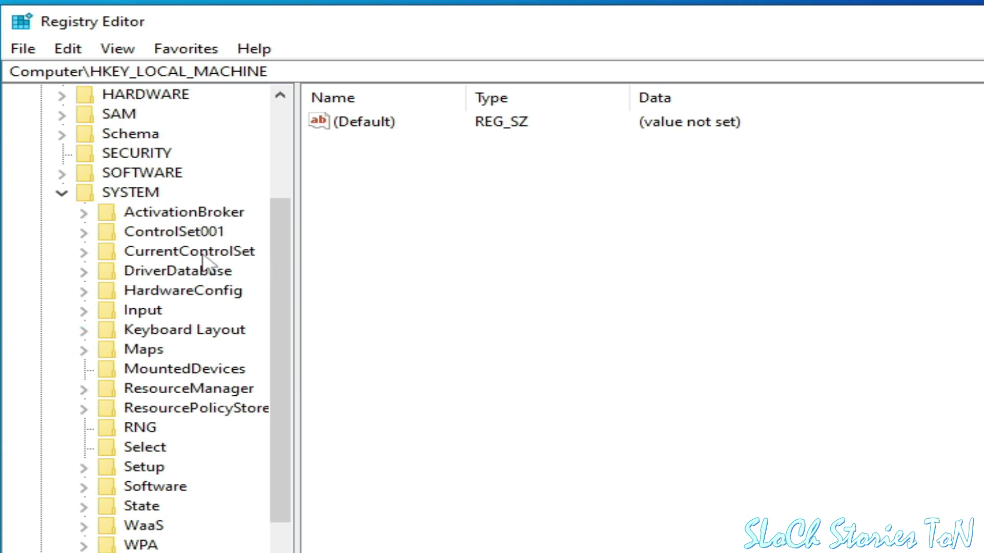
{"action": "left_click", "coordinate": [90, 258]}
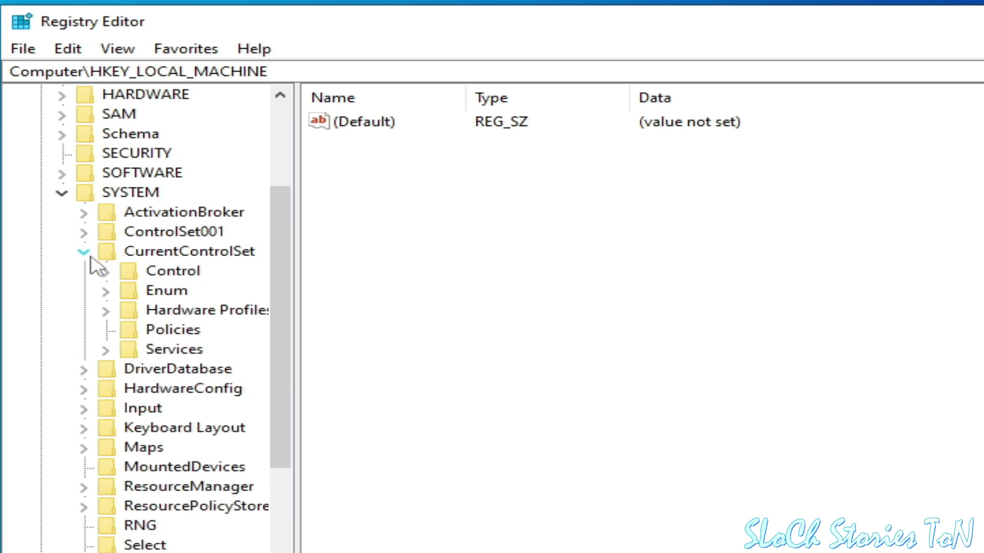
{"action": "left_click", "coordinate": [137, 277]}
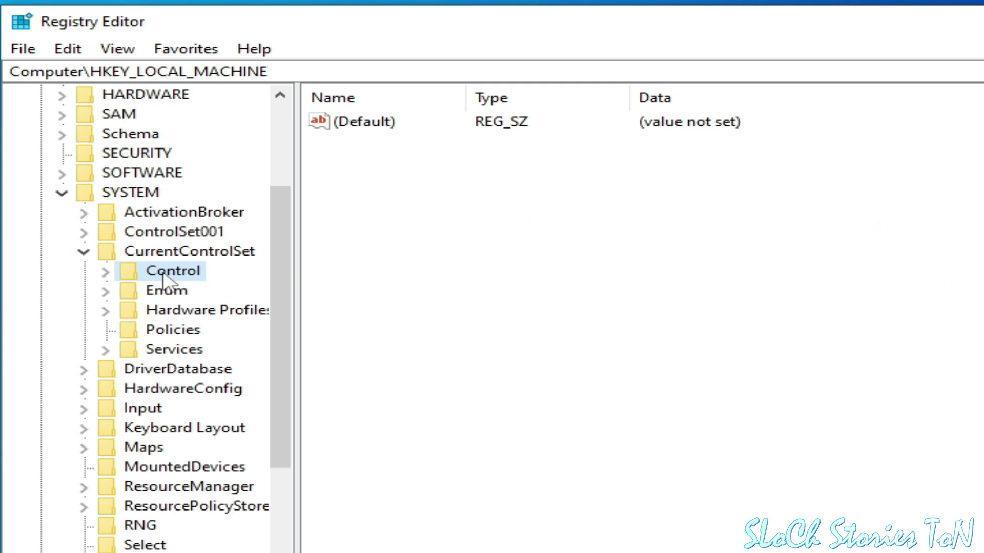
{"action": "left_click", "coordinate": [105, 272]}
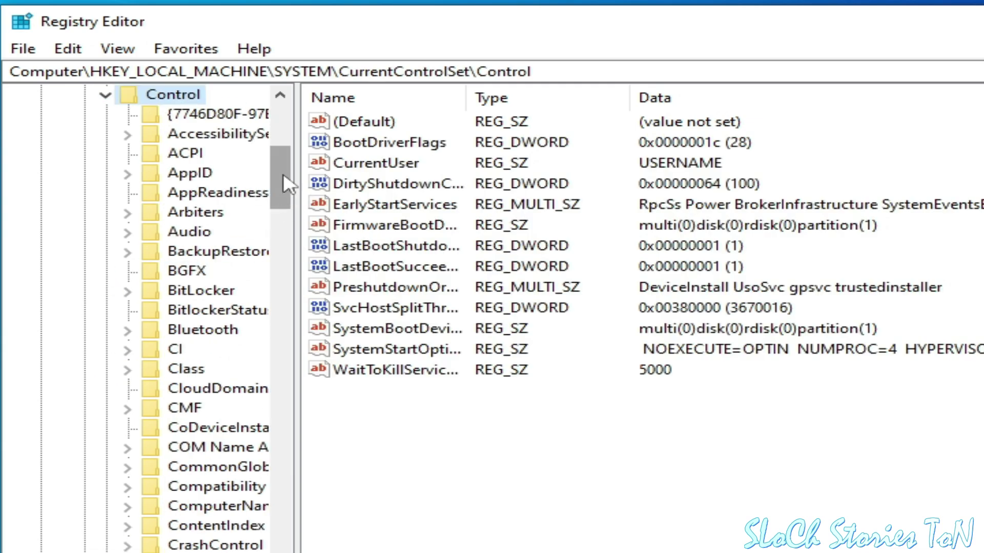
{"action": "left_click_drag", "start_coordinate": [283, 175], "coordinate": [283, 347]}
{"action": "left_click", "coordinate": [190, 389]}
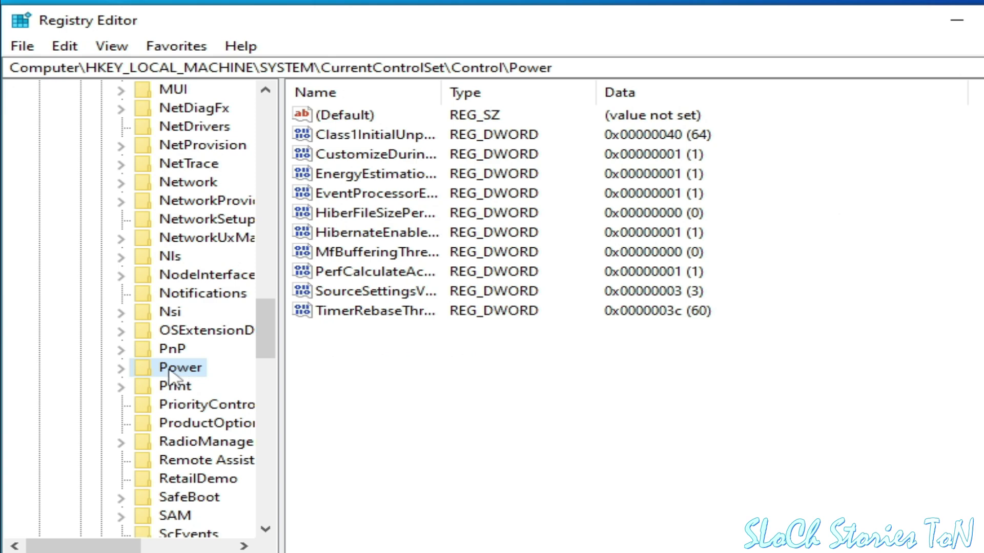
{"action": "left_click", "coordinate": [123, 370]}
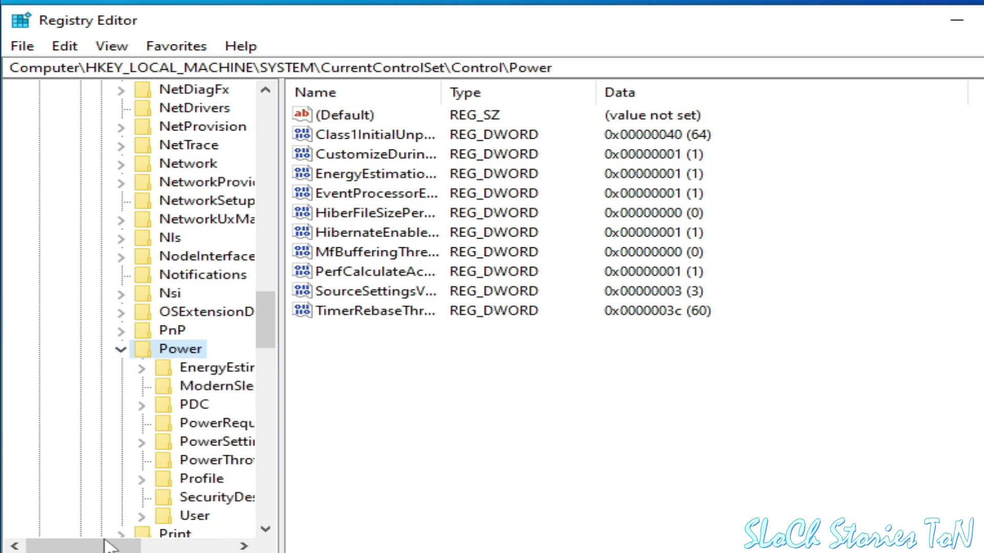
{"action": "left_click_drag", "start_coordinate": [109, 546], "coordinate": [144, 545]}
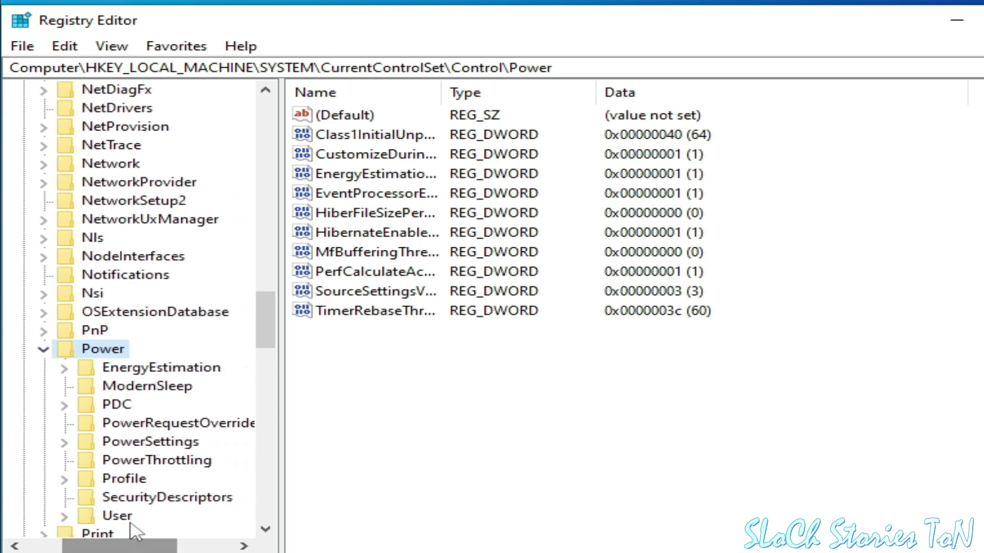
{"action": "left_click", "coordinate": [156, 464]}
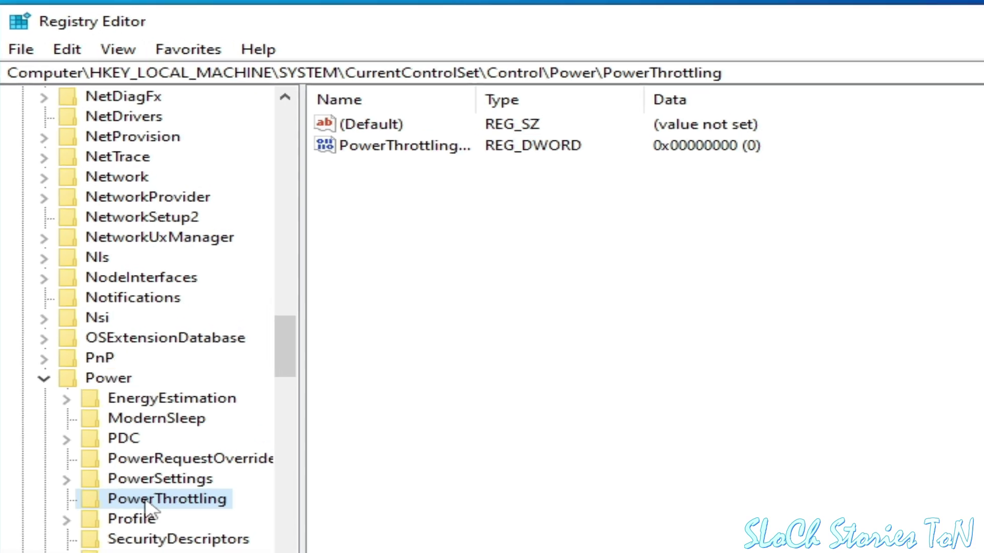
- Modify PowerThrottlingOff to value data 1, then bring up the Start menu
{"action": "right_click", "coordinate": [350, 139]}
{"action": "left_click", "coordinate": [422, 145]}
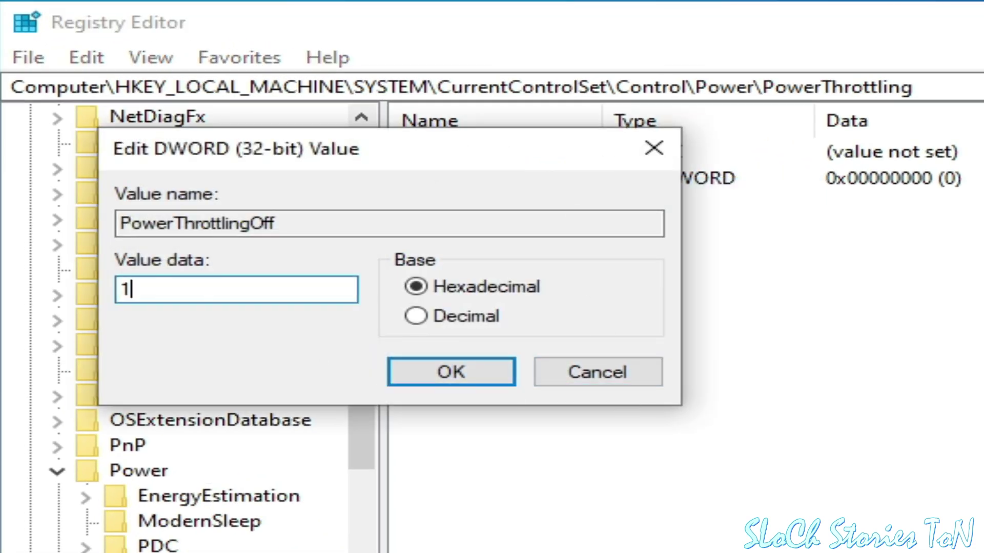
{"action": "left_click", "coordinate": [439, 371]}
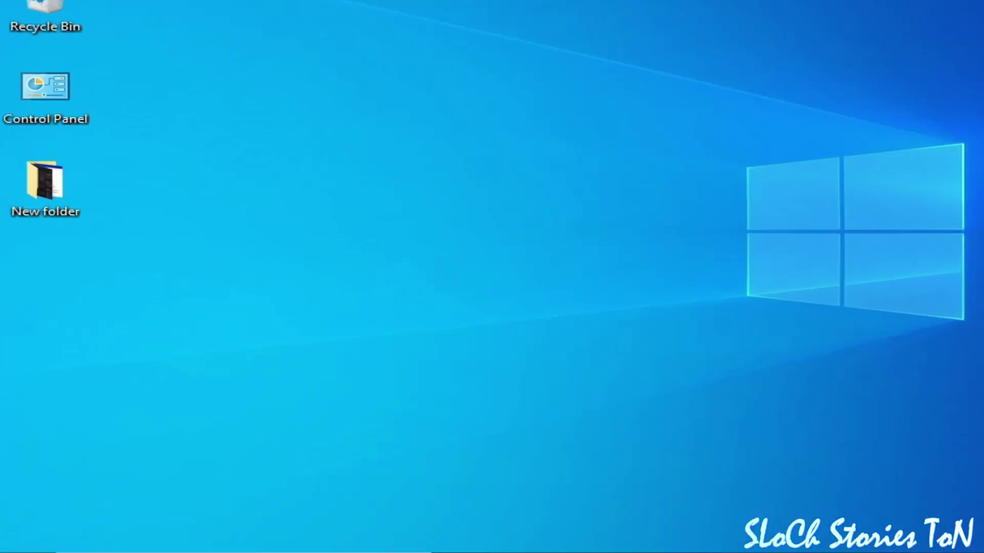
{"action": "left_click", "coordinate": [20, 541]}
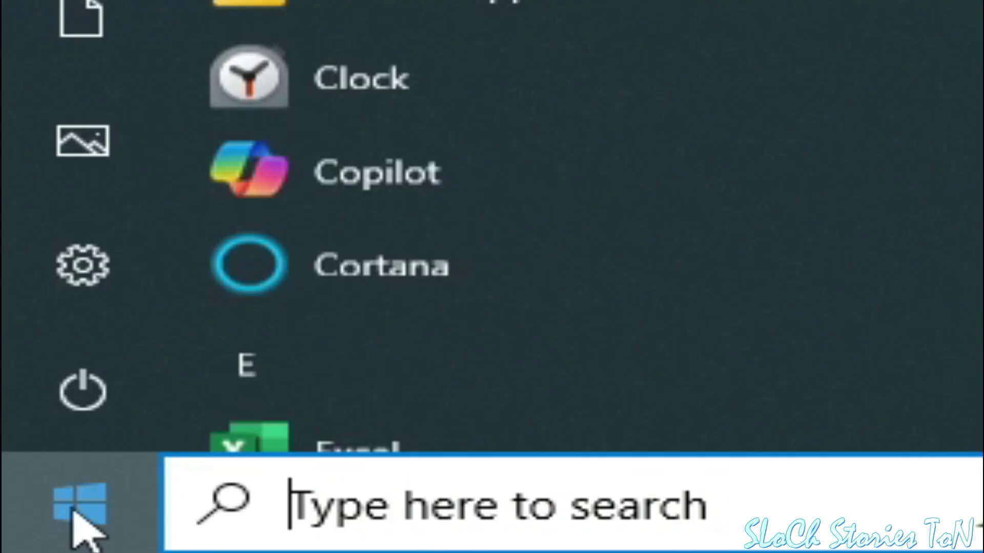